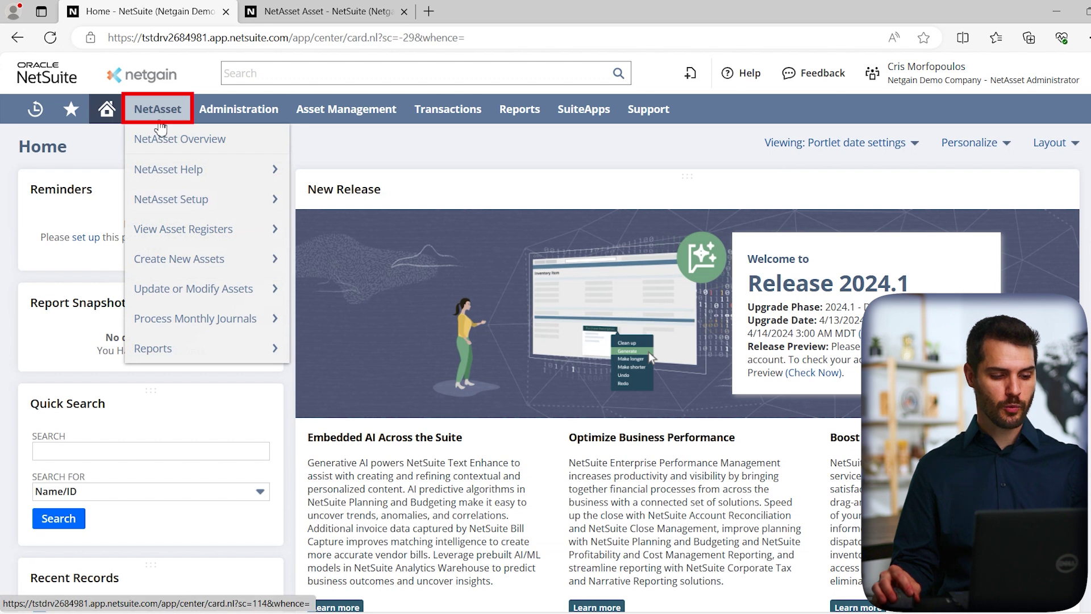
# Open the list of NetAsset asset types and their mappings.
pyautogui.moveTo(202, 210)
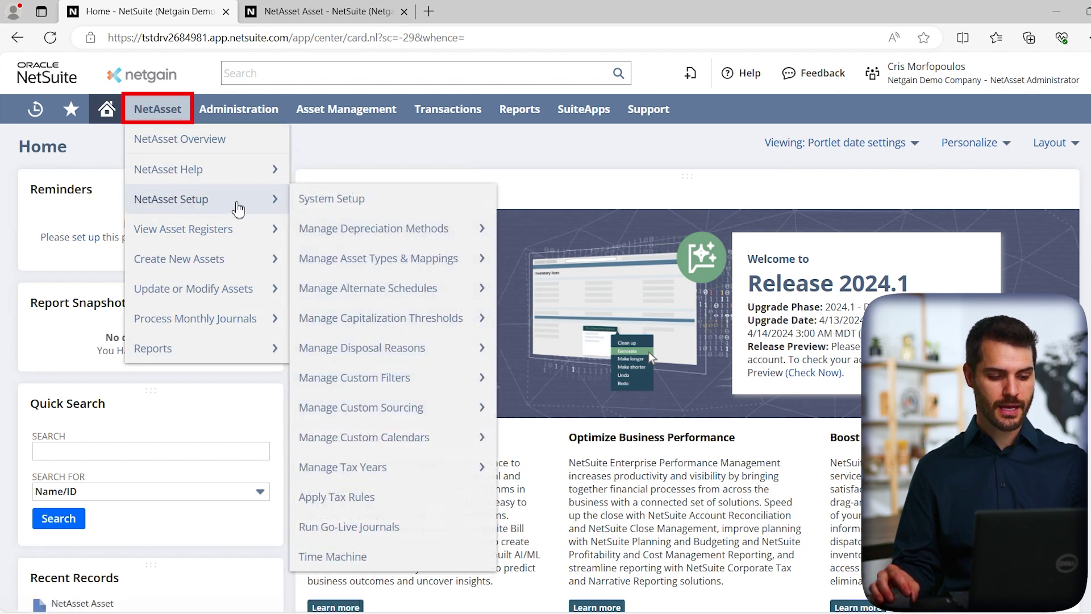
pyautogui.moveTo(398, 261)
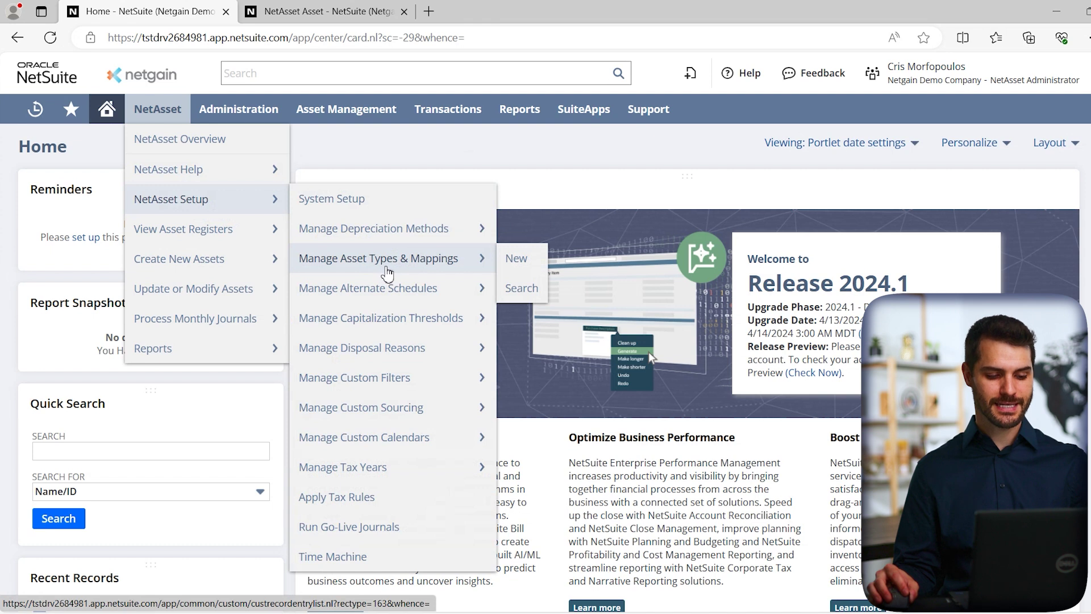
pyautogui.click(398, 272)
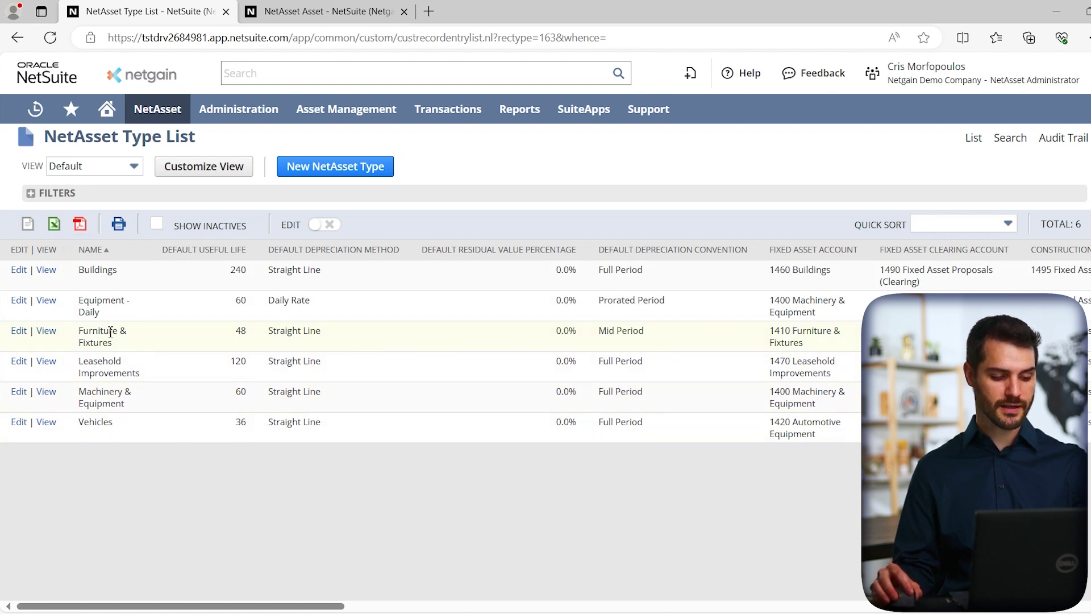
# Open the Furniture & Fixtures asset type for editing and review its primary and account information.
pyautogui.click(18, 331)
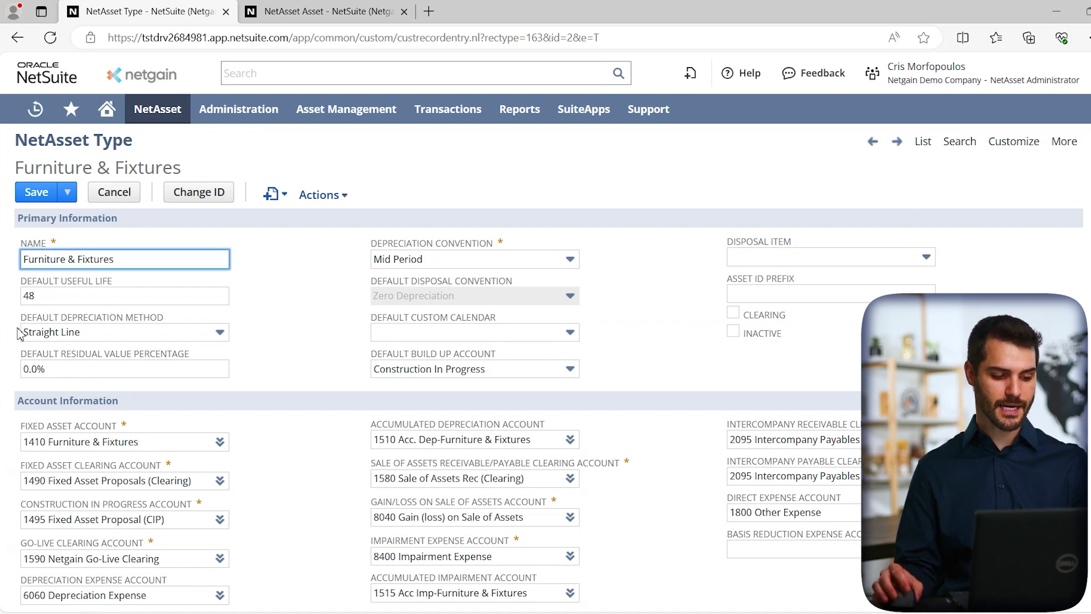
pyautogui.click(307, 286)
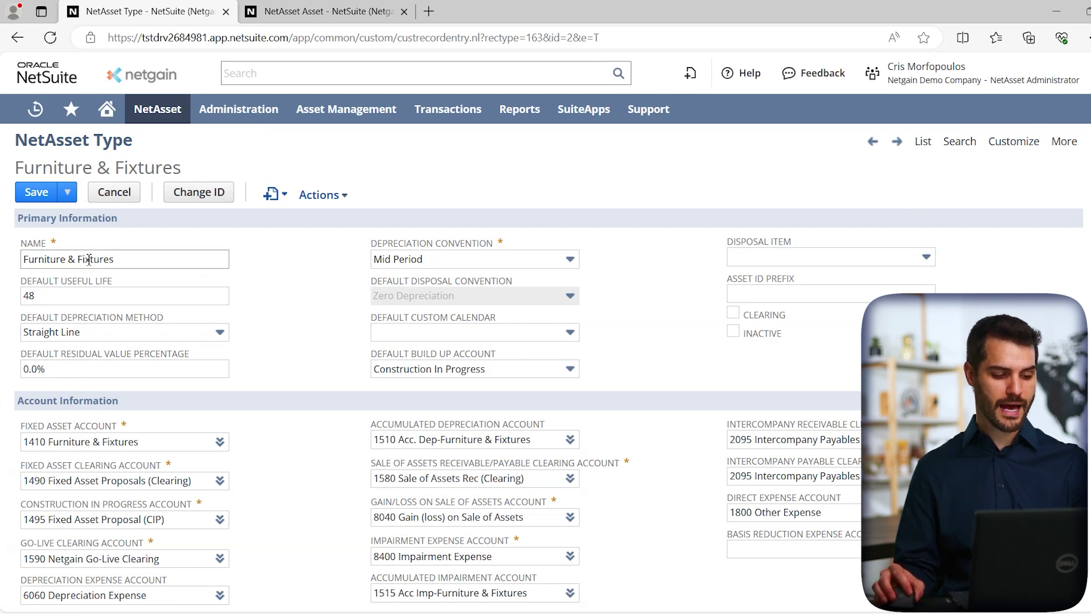
pyautogui.scroll(-1, 326, 322)
pyautogui.scroll(-1, 324, 320)
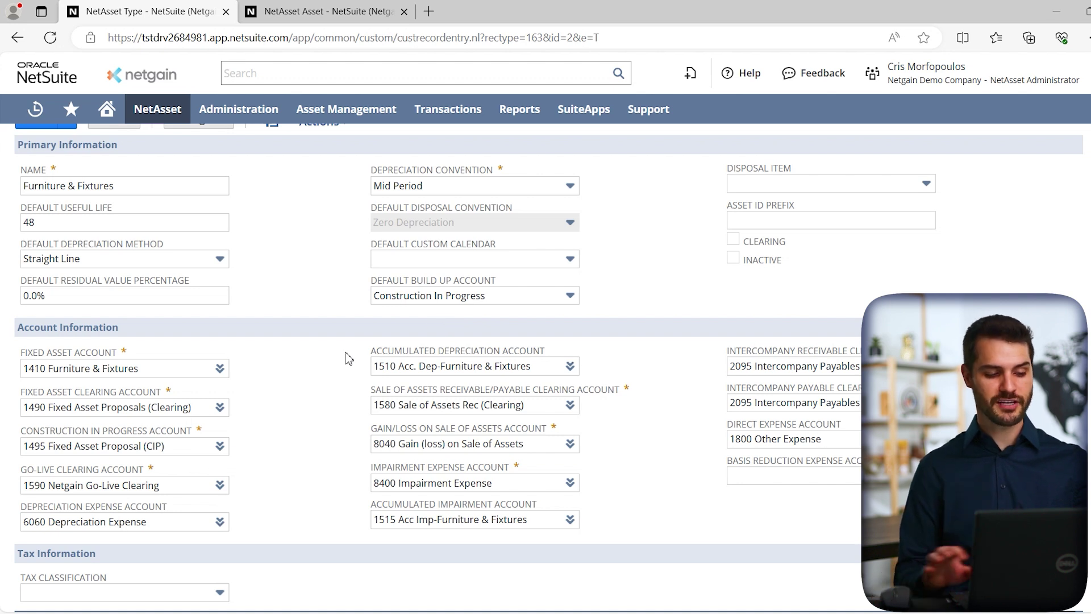
pyautogui.scroll(2, 342, 368)
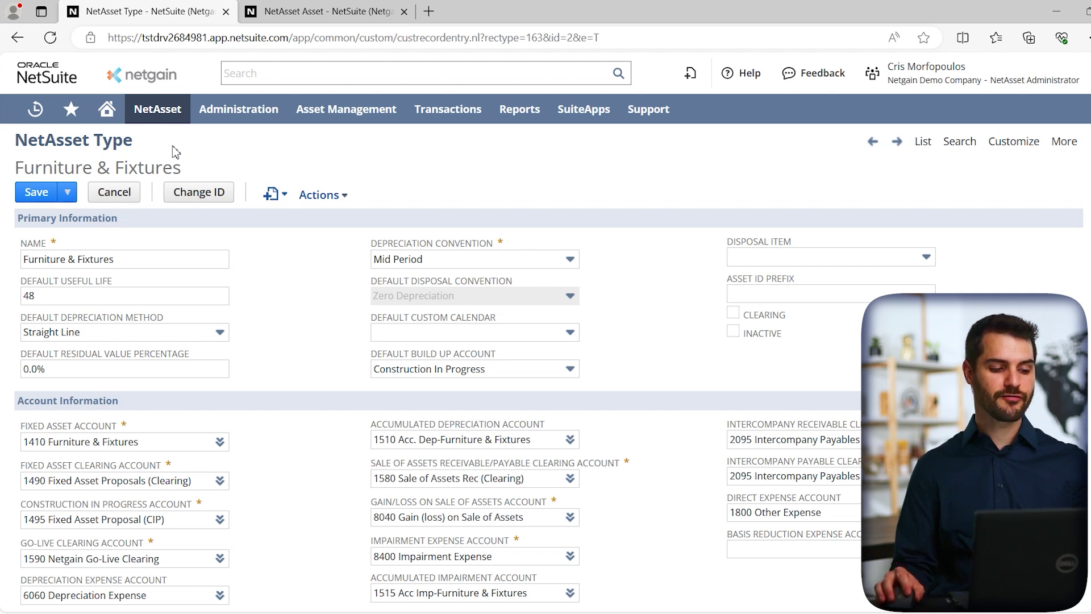
# Start a new asset record manually, leaving the asset type form without saving.
pyautogui.moveTo(170, 128)
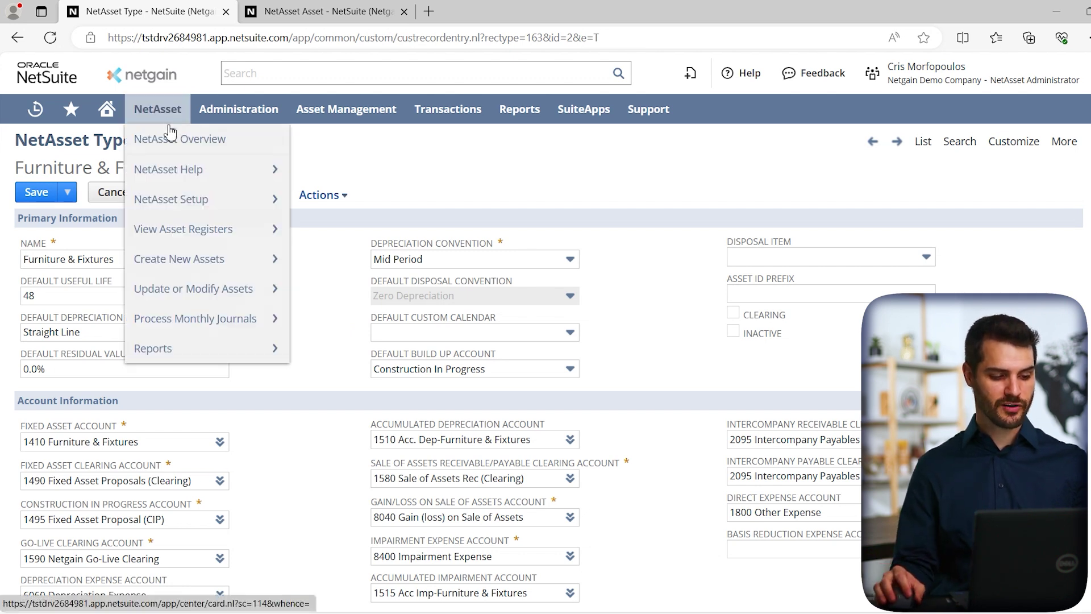
pyautogui.moveTo(198, 264)
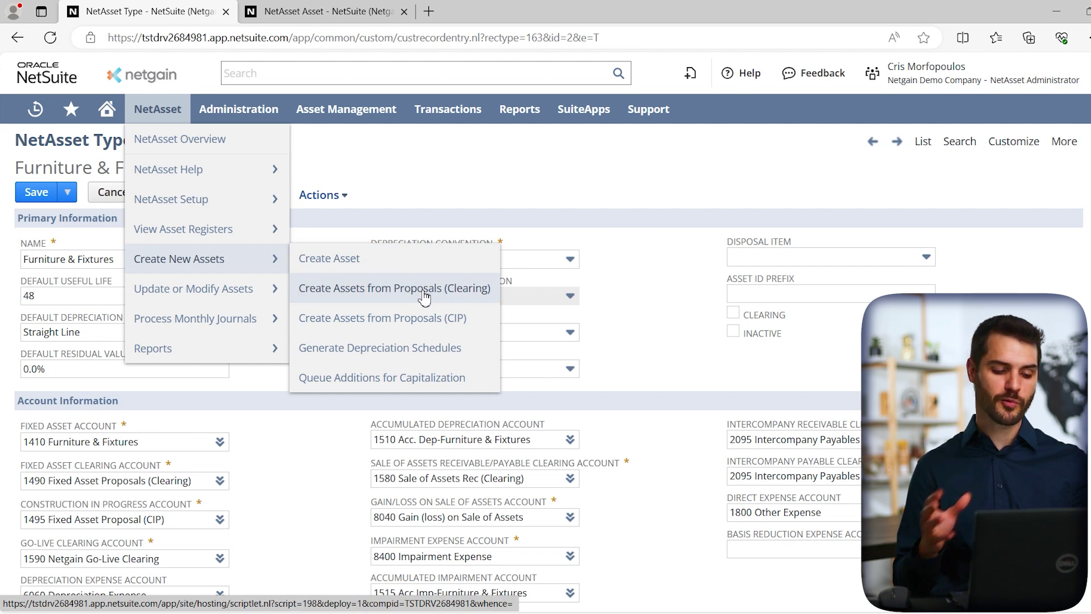
pyautogui.click(383, 266)
pyautogui.click(625, 119)
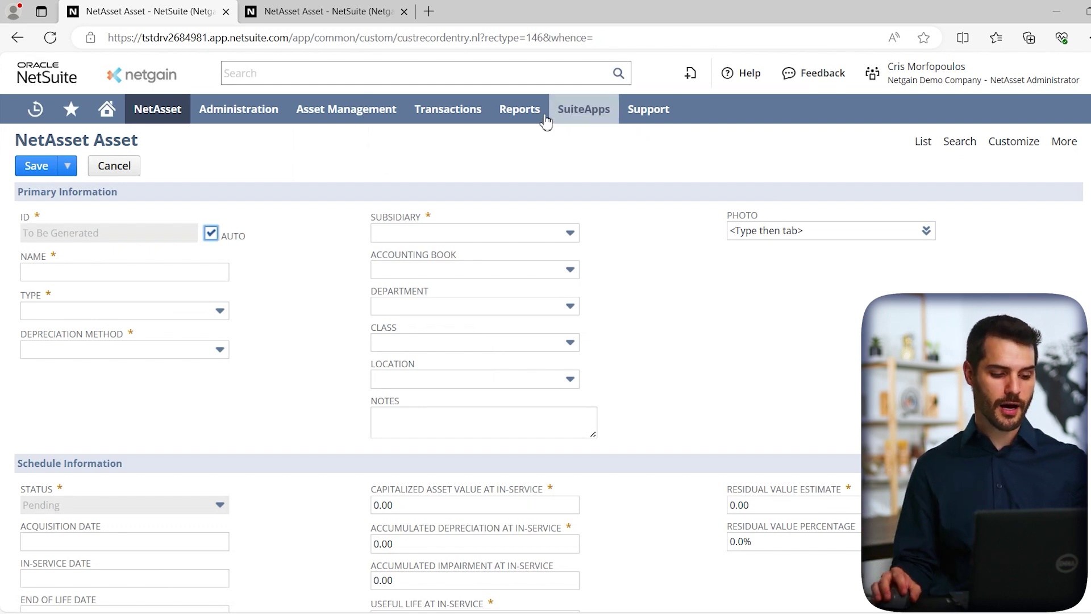
pyautogui.click(322, 291)
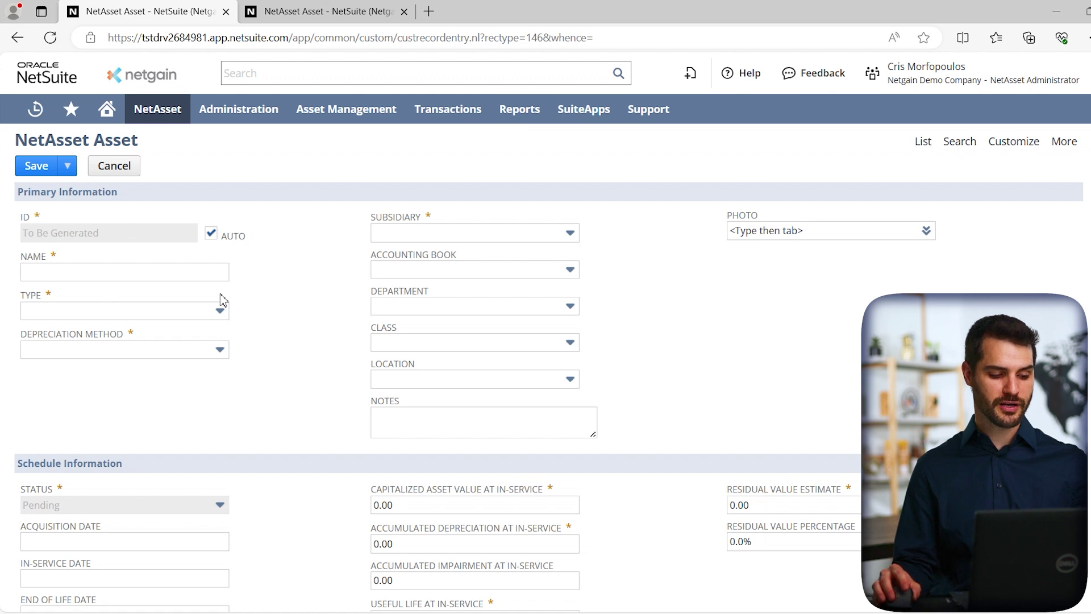
# Set the new asset's type to Furniture & Fixtures.
pyautogui.click(196, 317)
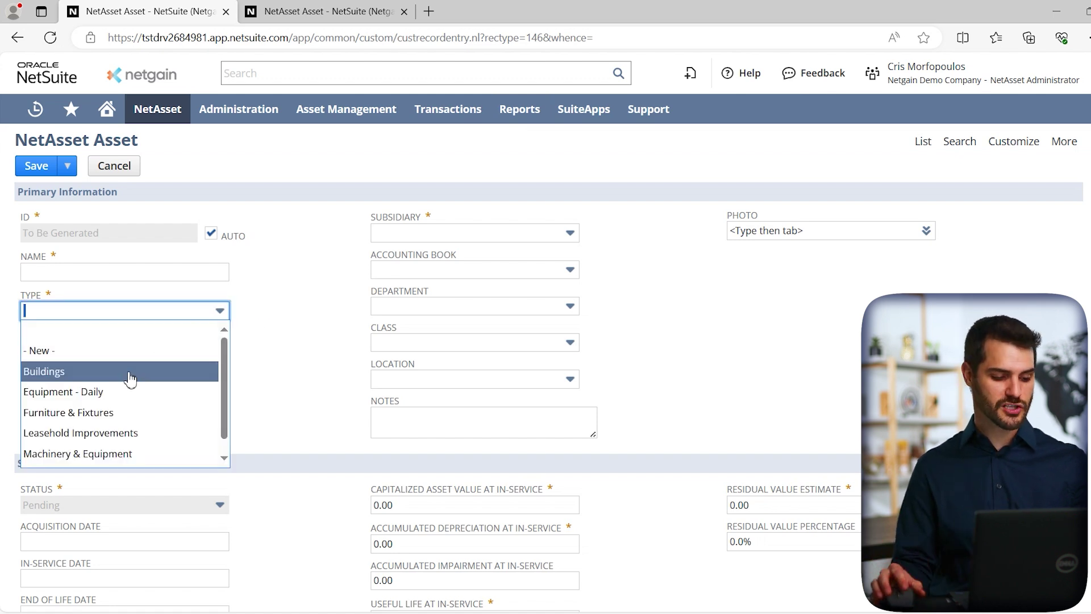
pyautogui.click(100, 419)
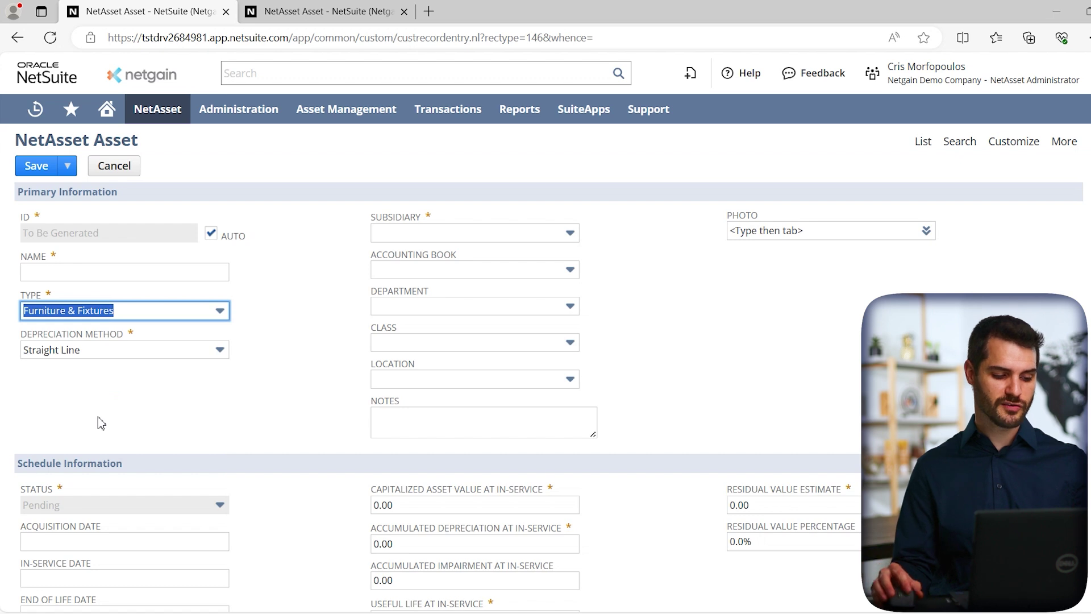
pyautogui.click(147, 411)
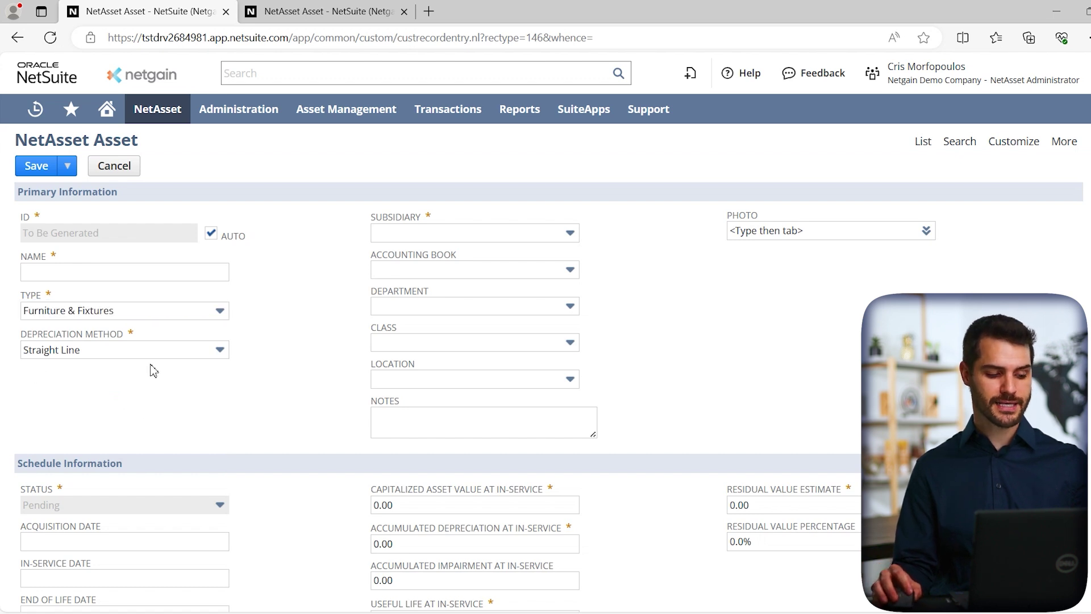
# Examine the new asset's schedule values, accounting details and accounts defaulted from its type.
pyautogui.scroll(-4, 195, 373)
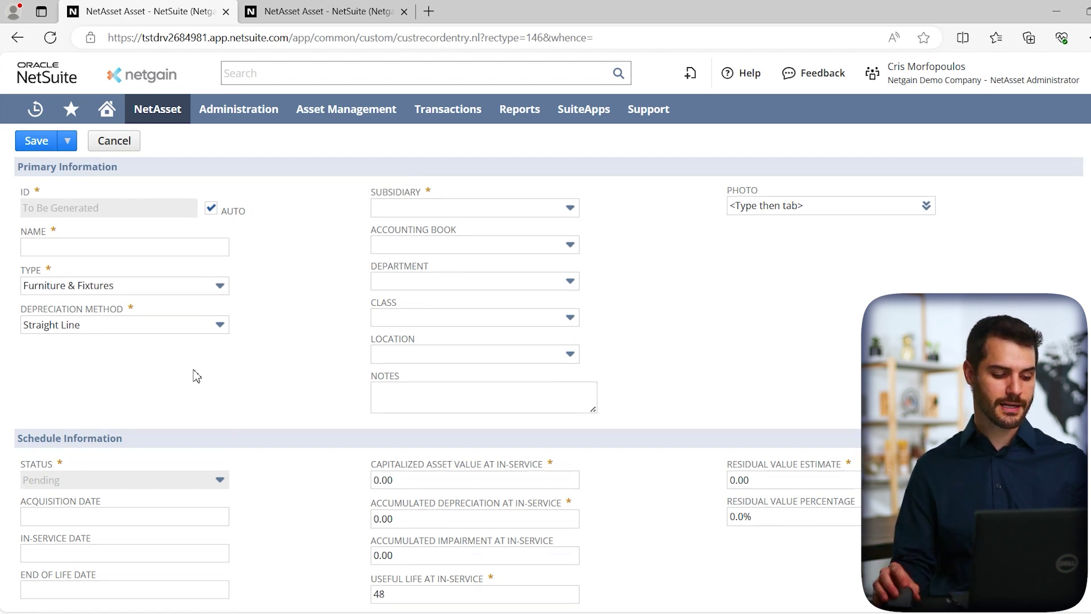
pyautogui.click(155, 458)
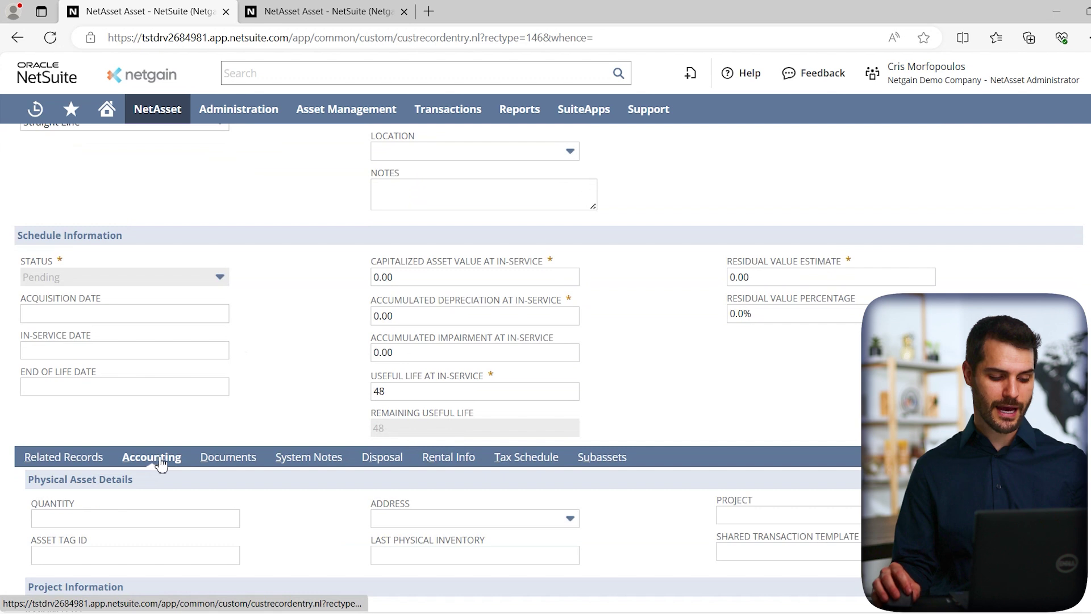
pyautogui.scroll(-3, 227, 473)
pyautogui.scroll(-5, 227, 474)
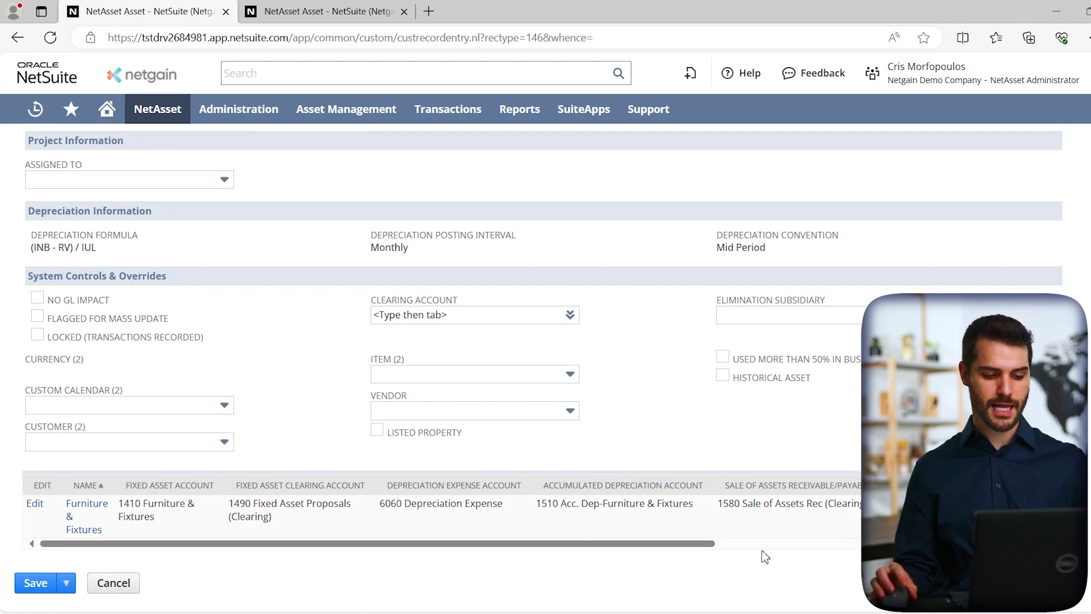
pyautogui.scroll(10, 512, 465)
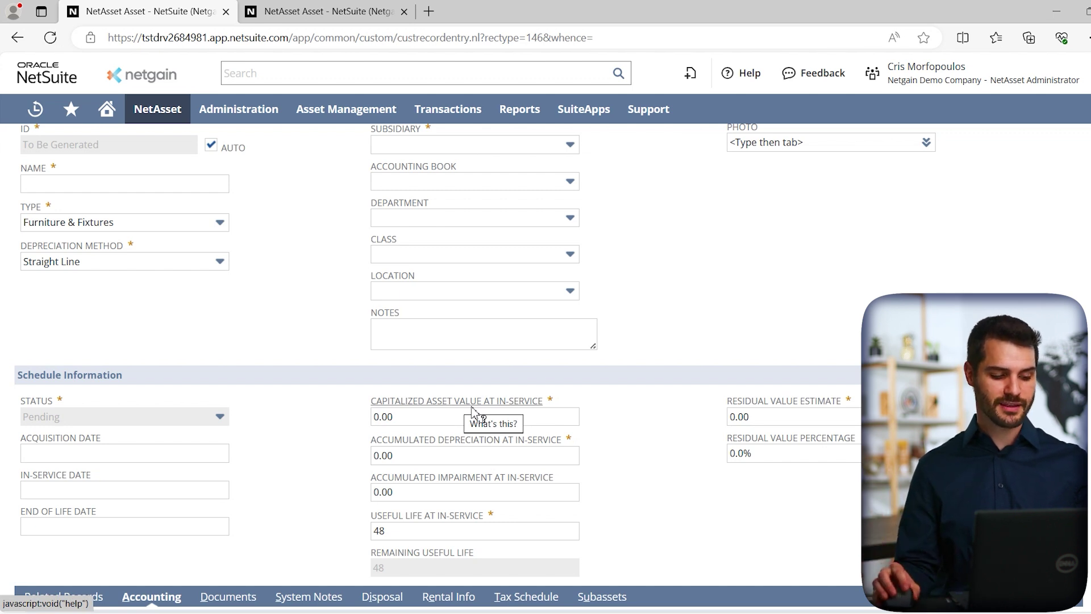
pyautogui.click(142, 450)
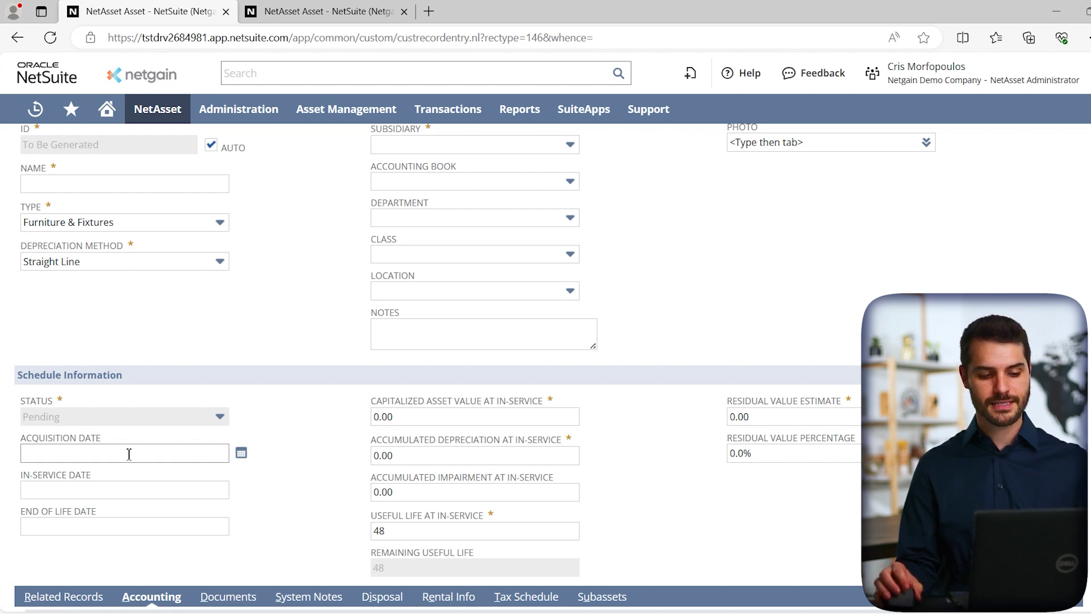
pyautogui.scroll(2, 194, 444)
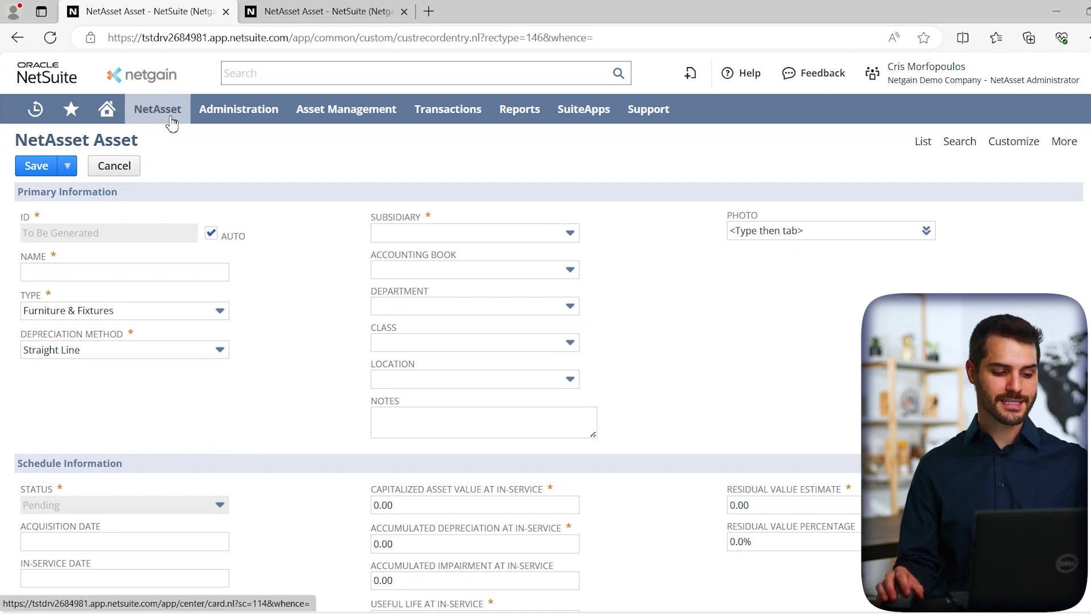
# Open Create Assets from Proposals (Clearing), discarding the unsaved asset record.
pyautogui.moveTo(172, 123)
pyautogui.moveTo(173, 260)
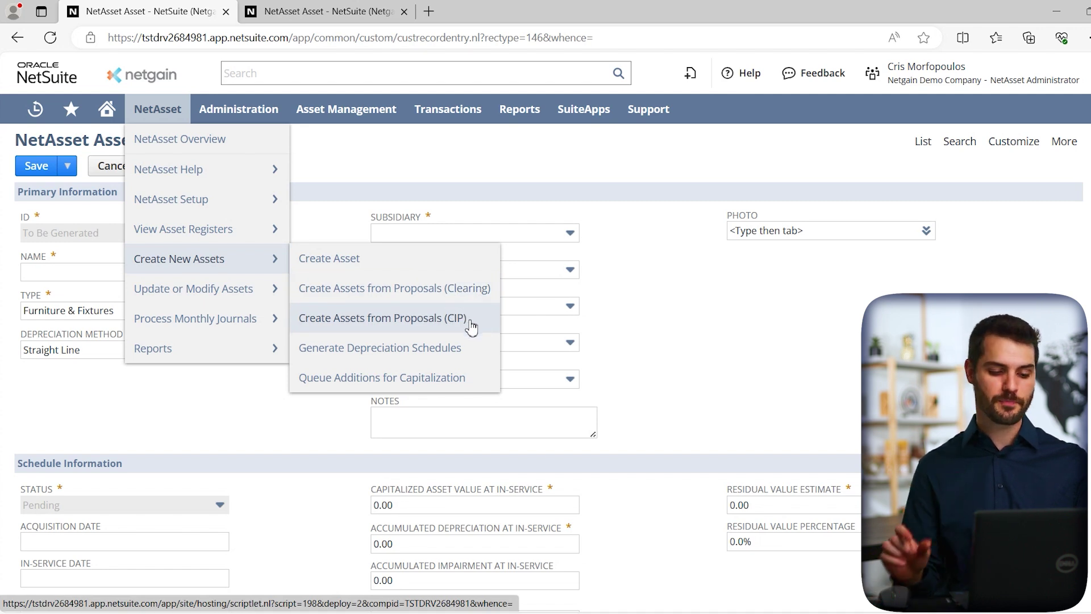
pyautogui.click(468, 295)
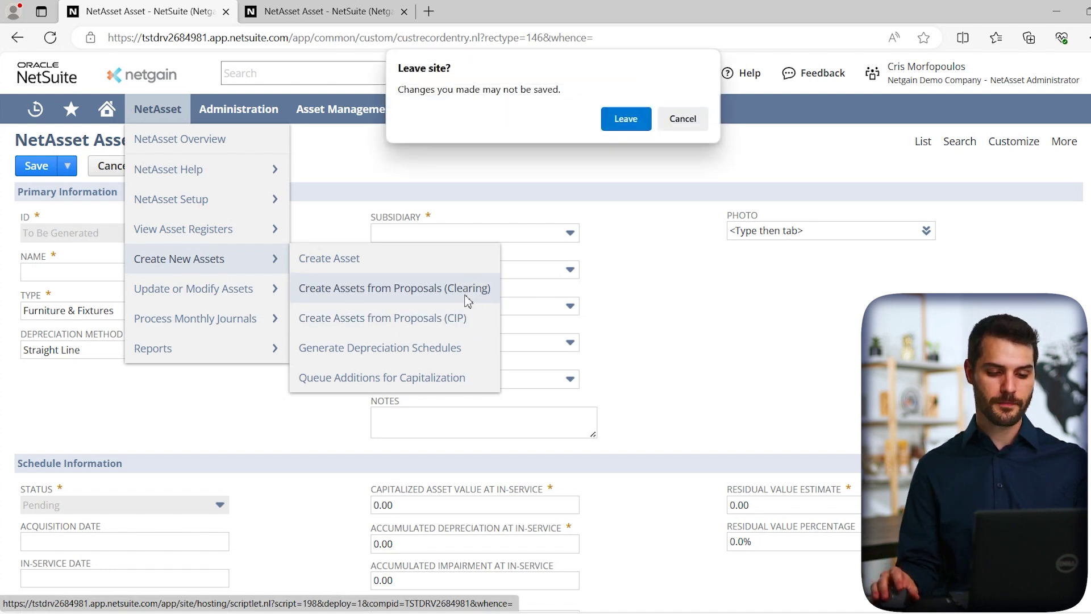
pyautogui.click(625, 119)
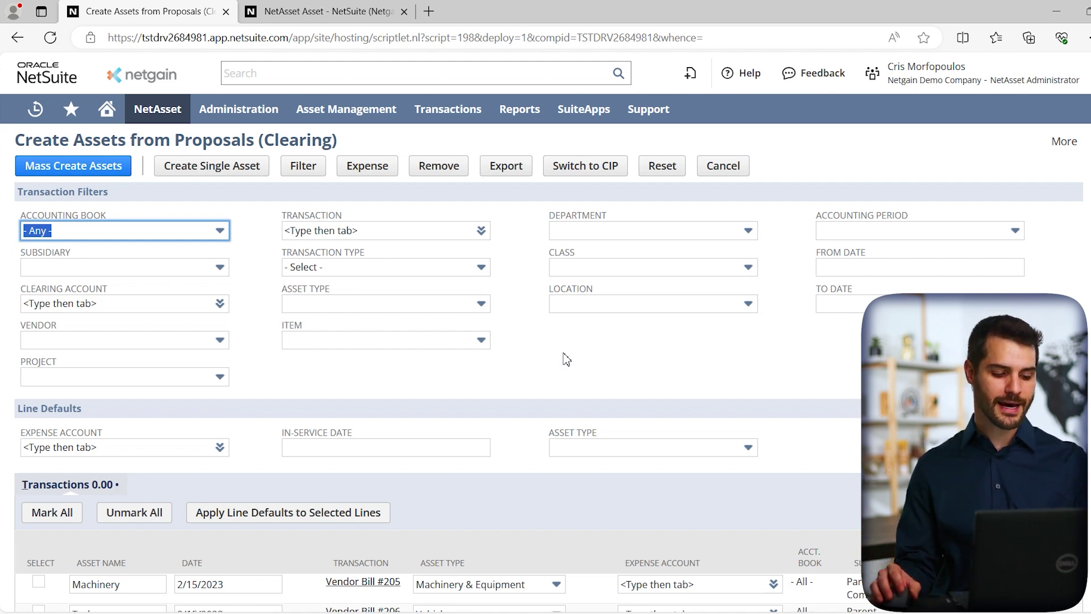
# Look through the proposal lines and change the Machinery line's asset type to Vehicles.
pyautogui.scroll(-5, 516, 363)
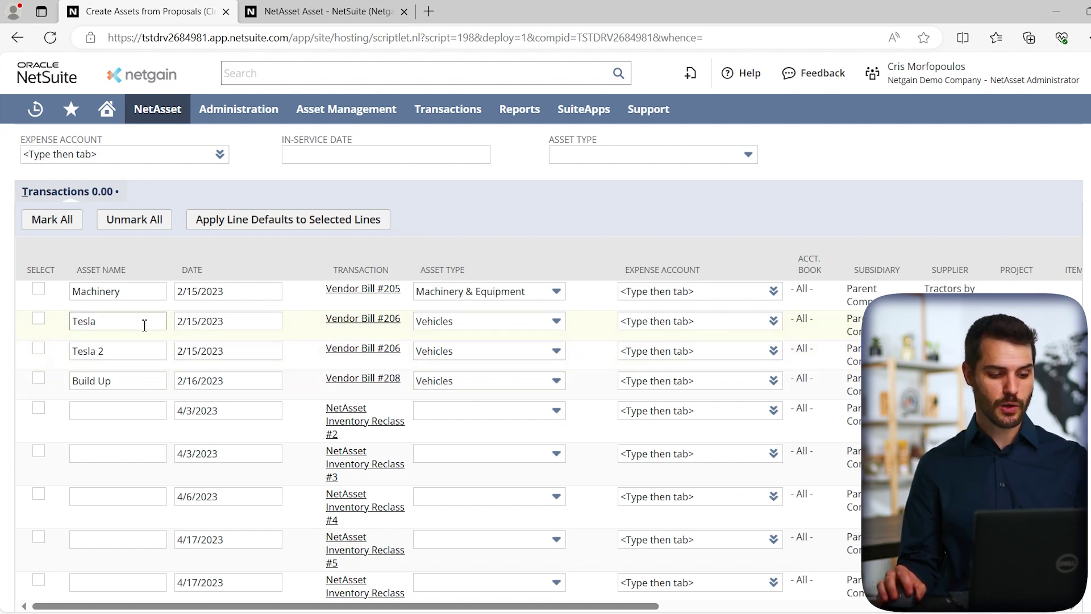
pyautogui.scroll(-20, 222, 309)
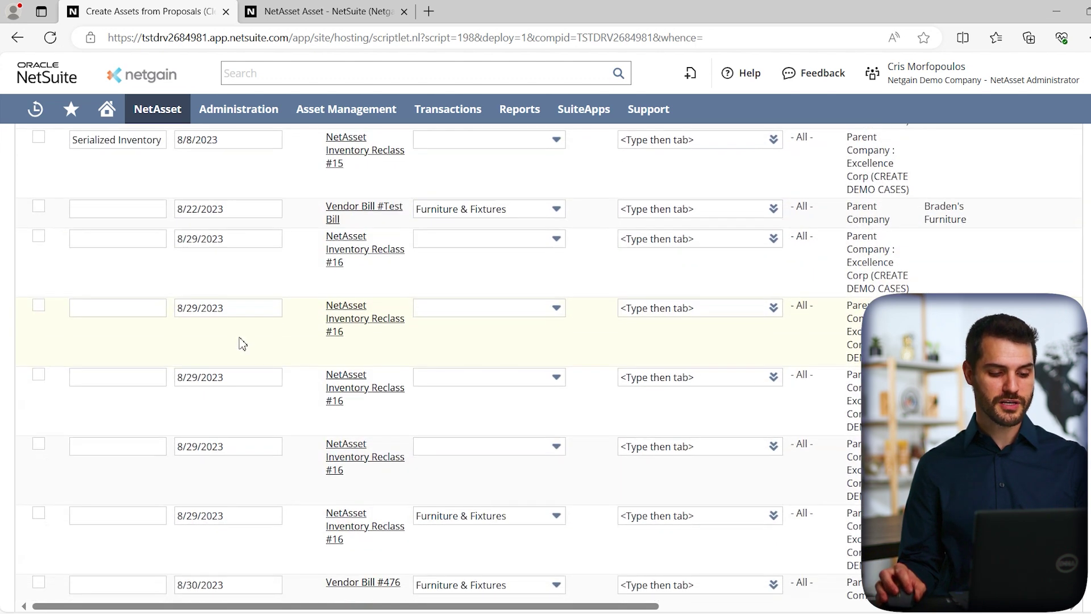
pyautogui.scroll(20, 318, 361)
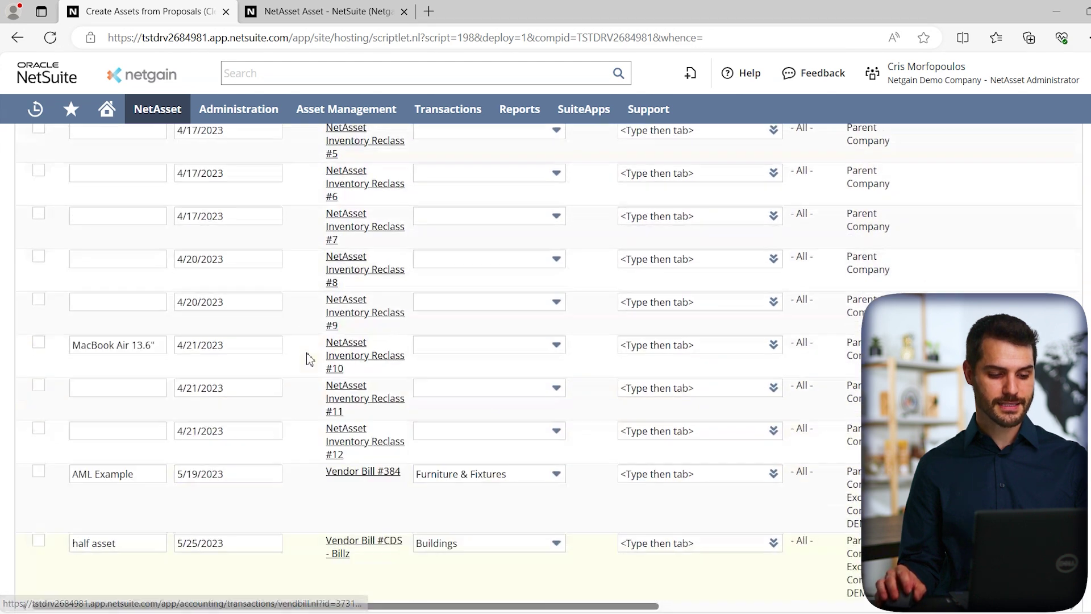
pyautogui.scroll(1, 309, 363)
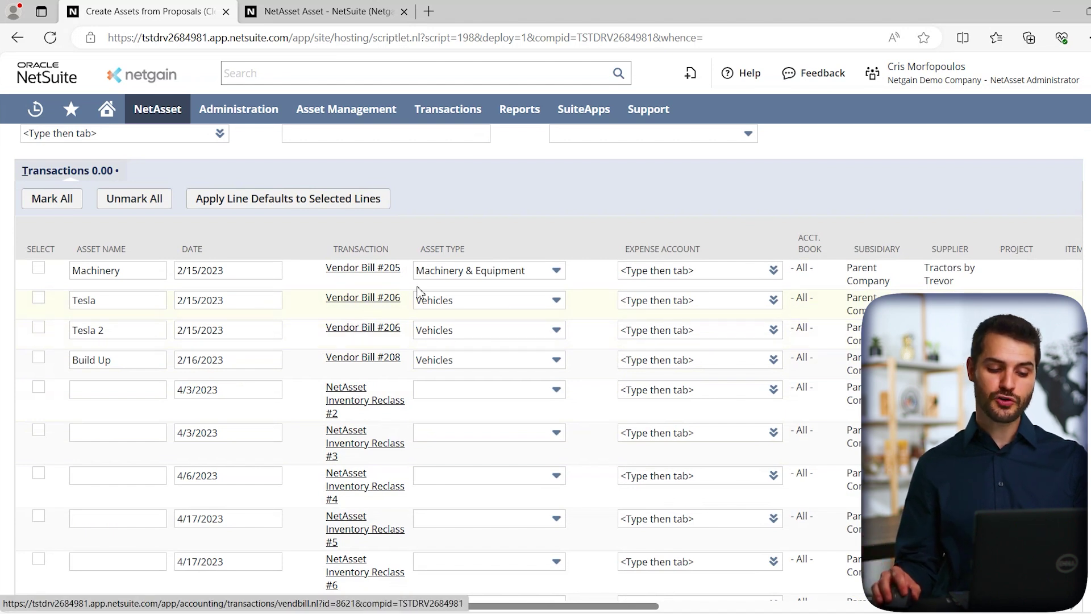
pyautogui.click(479, 275)
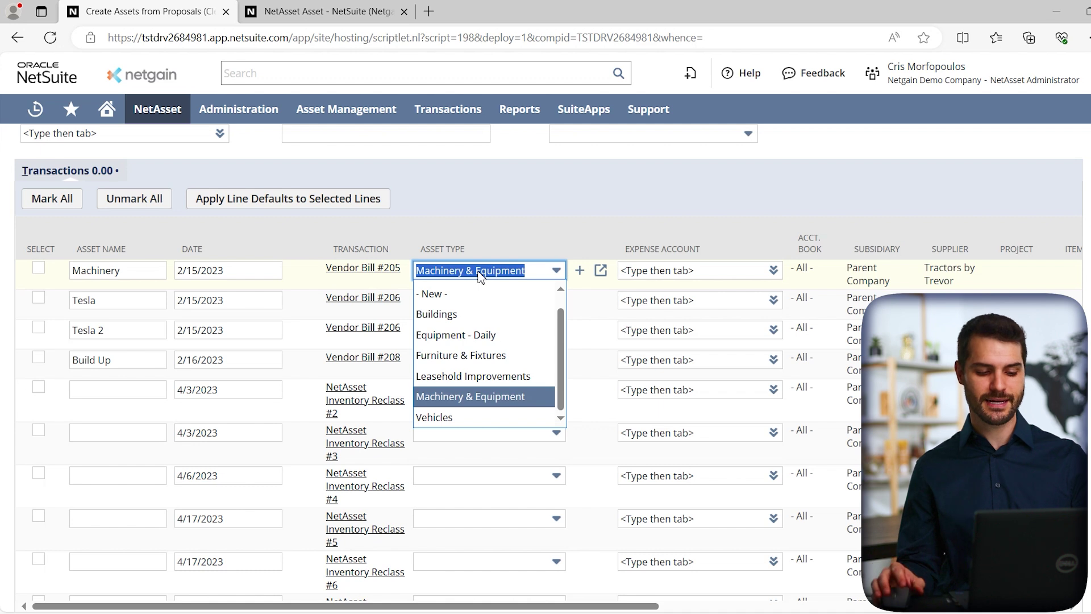
pyautogui.click(475, 418)
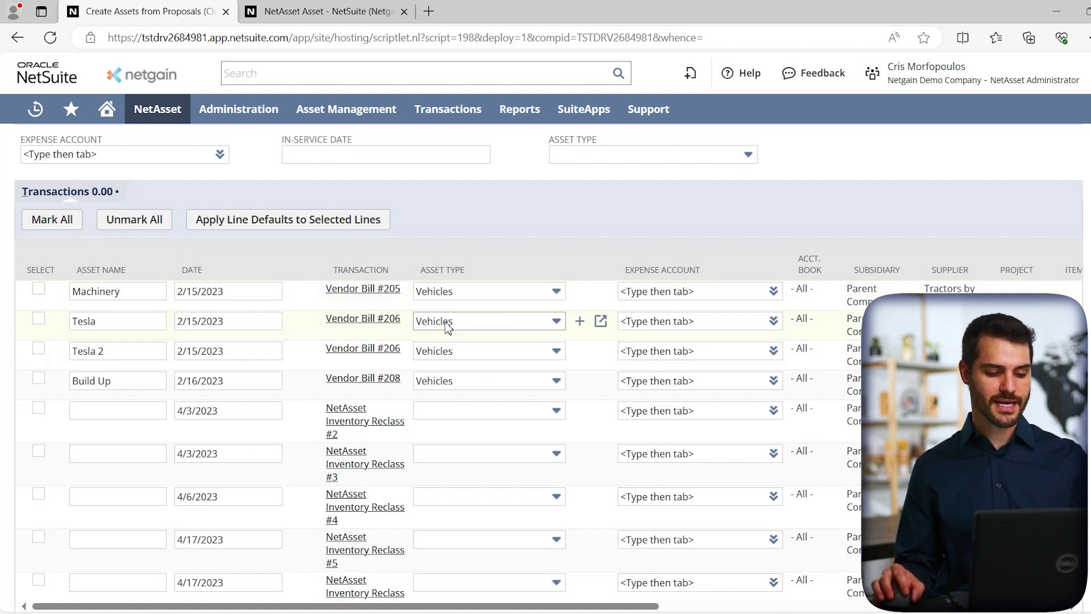
# Select the Machinery, Tesla and Tesla 2 proposal lines and review the mass and single asset creation options.
pyautogui.click(38, 288)
pyautogui.click(38, 319)
pyautogui.click(38, 348)
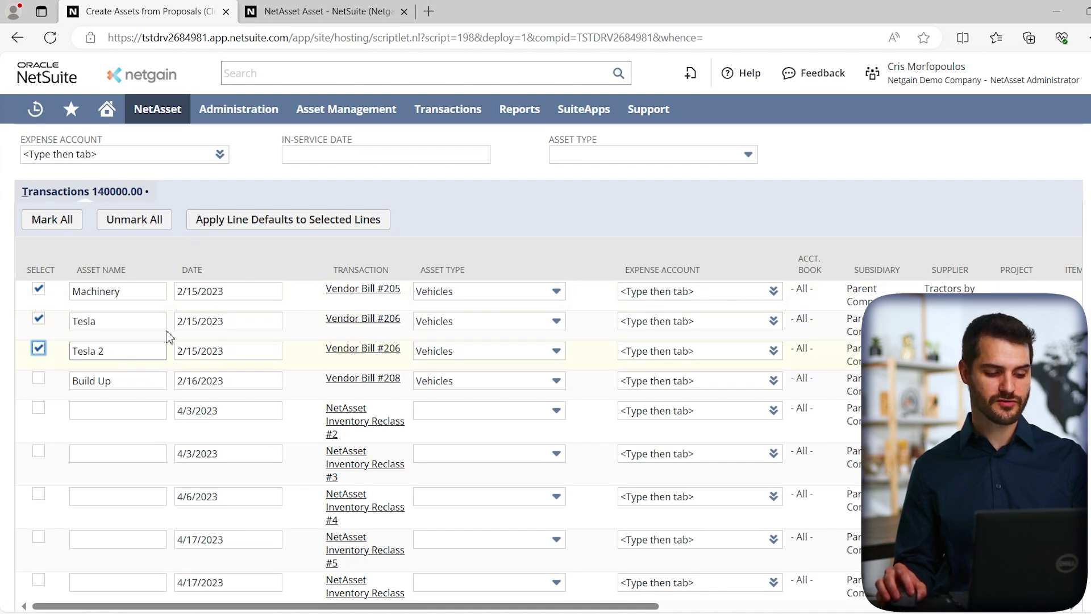
pyautogui.scroll(5, 103, 330)
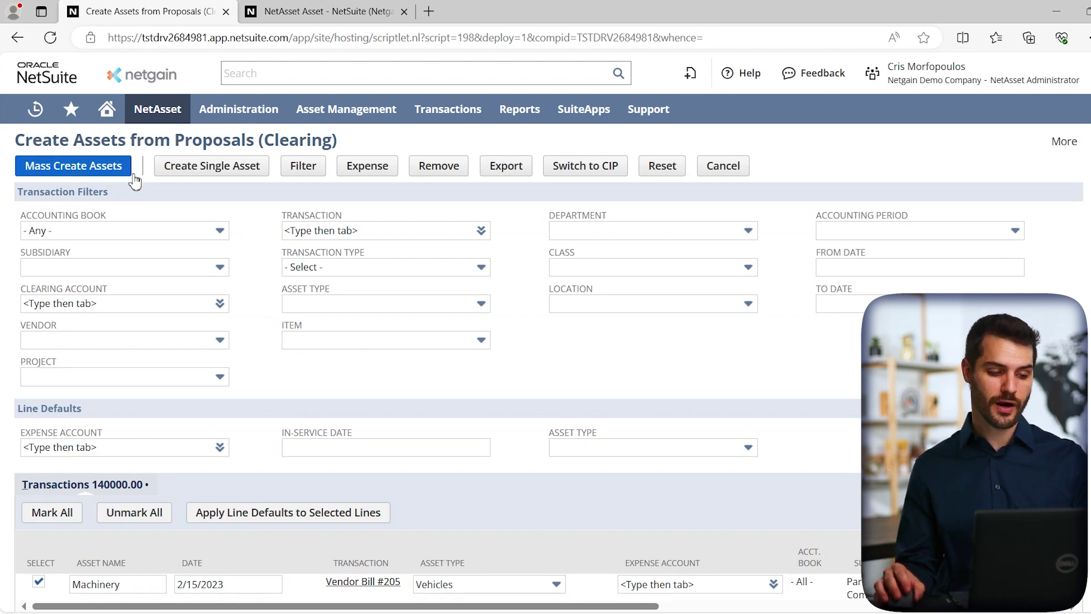
pyautogui.scroll(-3, 285, 264)
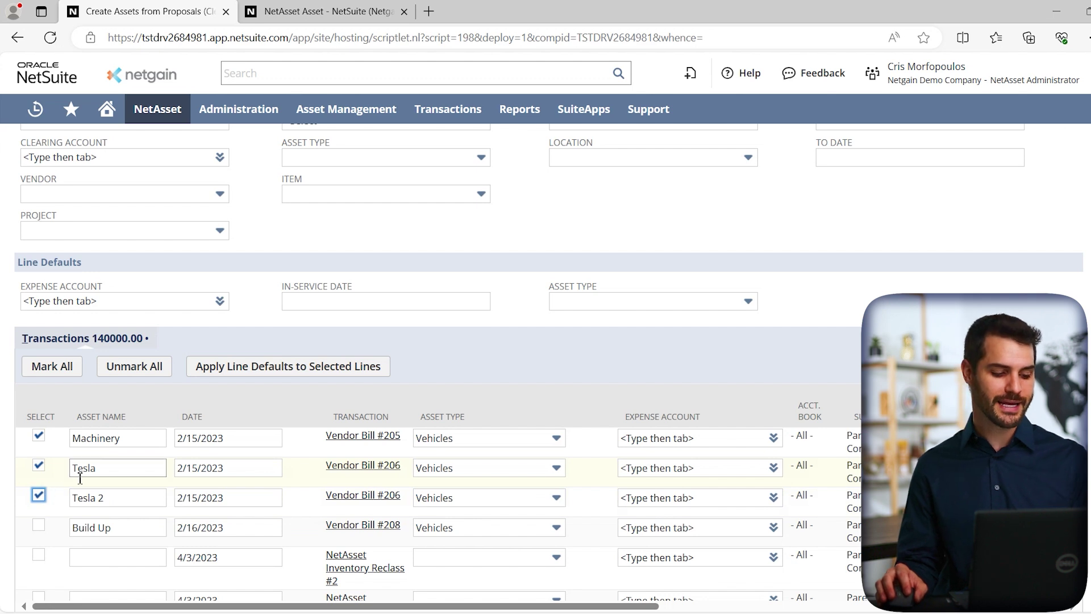
pyautogui.scroll(3, 109, 465)
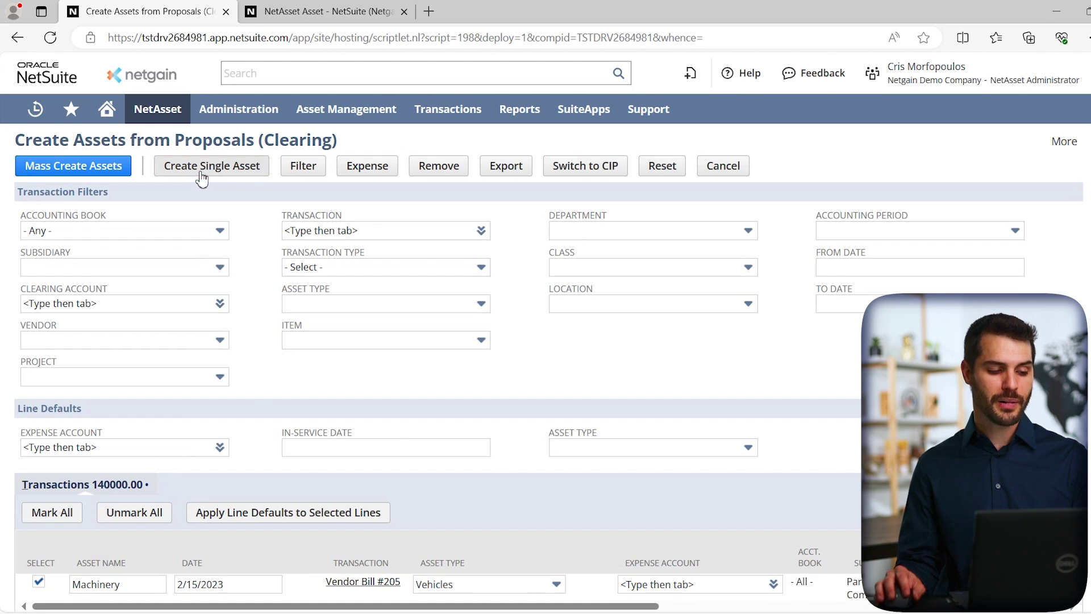
# Mark all proposal lines as selected and unmark them all again.
pyautogui.scroll(-6, 253, 283)
pyautogui.click(51, 219)
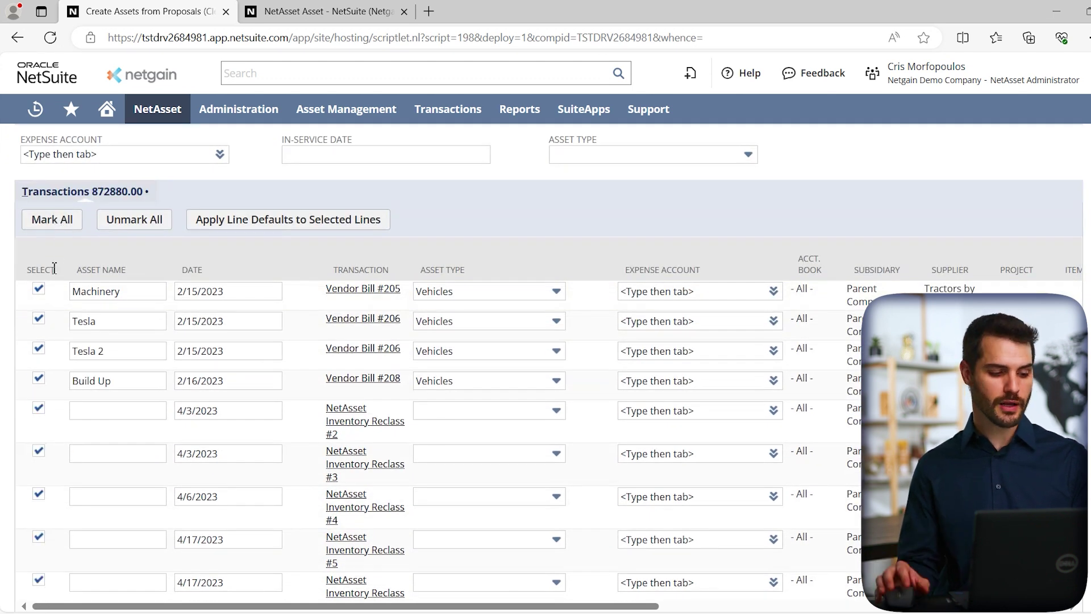
pyautogui.click(133, 222)
pyautogui.click(126, 285)
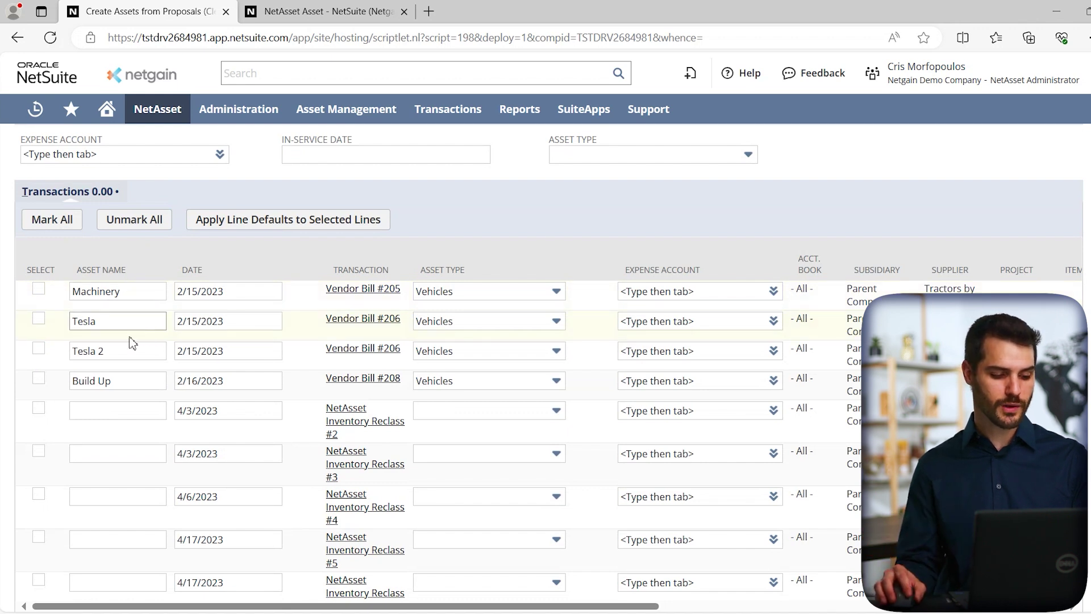
# Mass create assets from the Tesla and Tesla 2 proposal lines, confirm the creation and refresh the processing status.
pyautogui.click(40, 322)
pyautogui.click(41, 353)
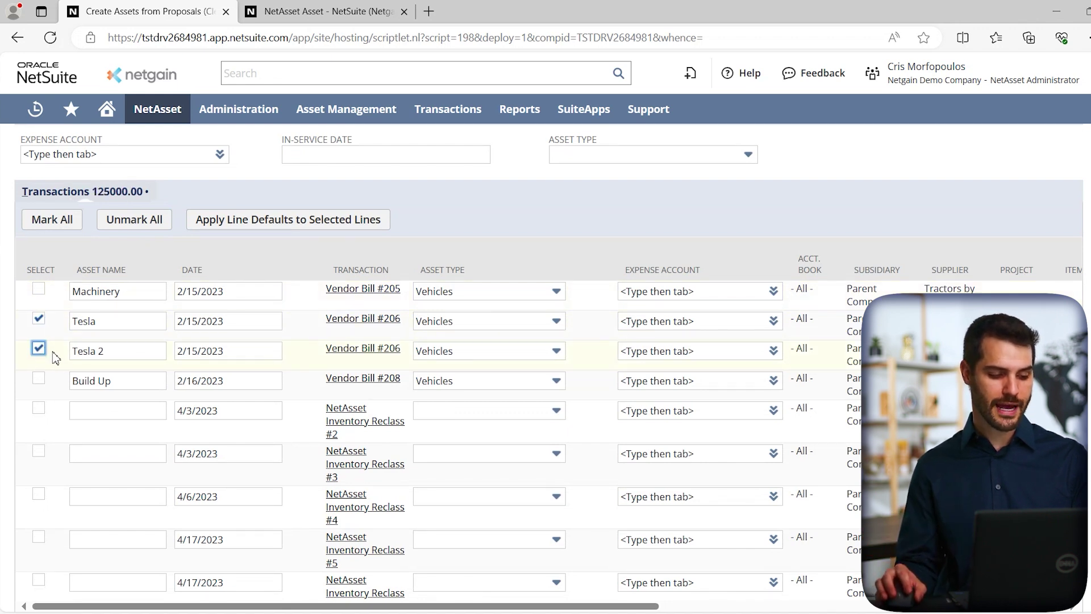
pyautogui.scroll(5, 162, 372)
pyautogui.click(73, 165)
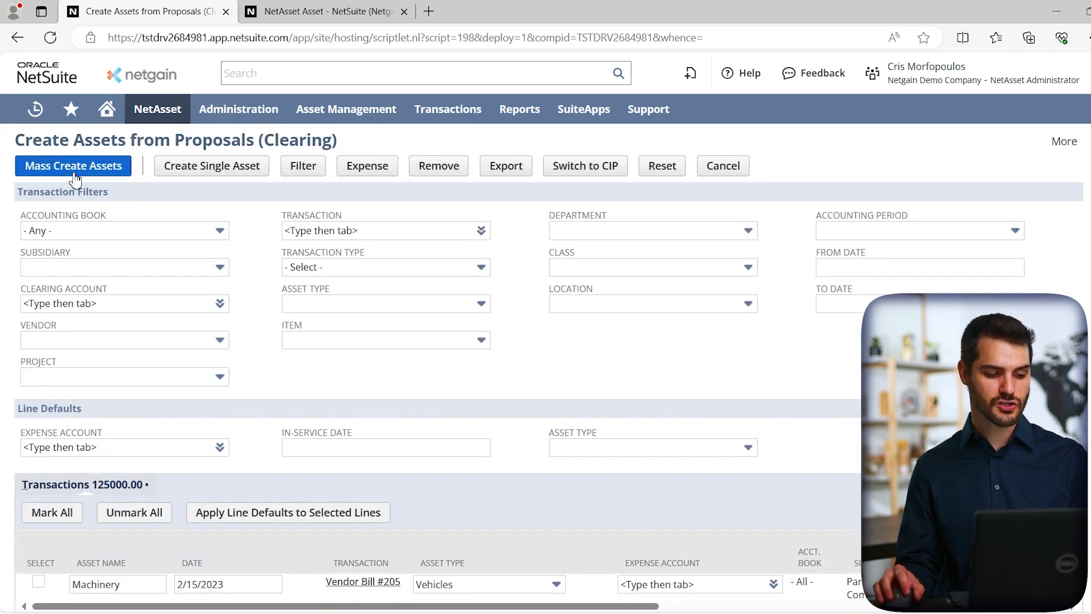
pyautogui.click(626, 126)
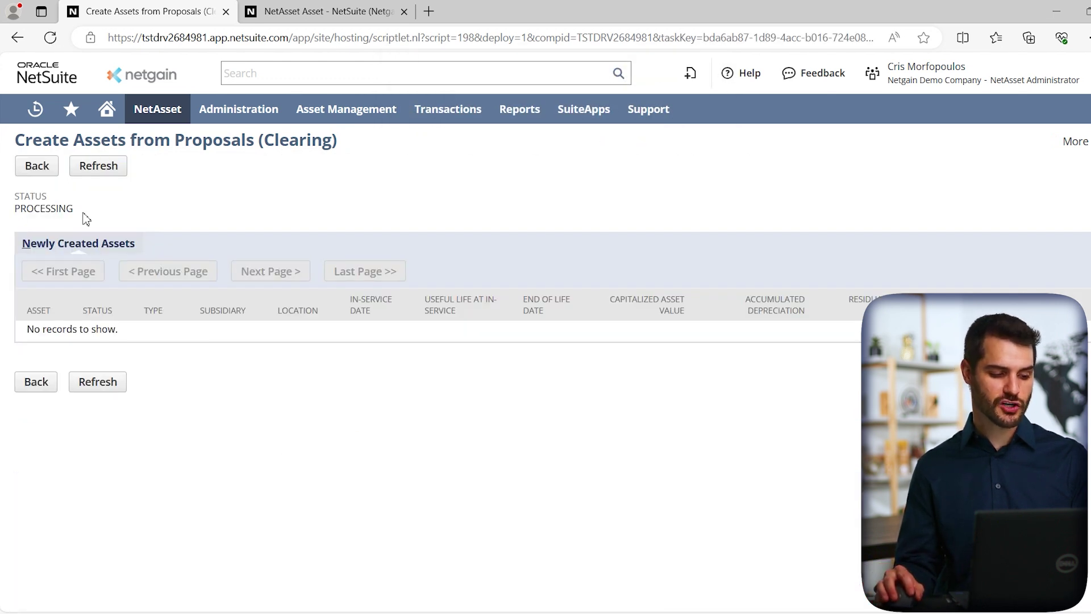
pyautogui.click(112, 173)
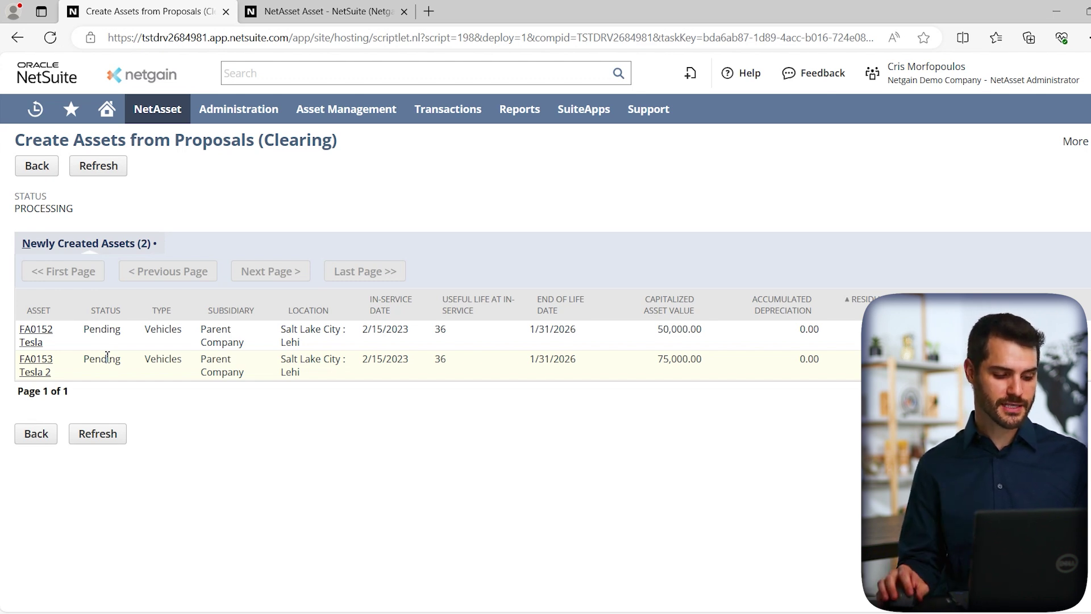
# Open the newly created Tesla asset and review its primary information, schedule information and depreciation schedule.
pyautogui.click(36, 330)
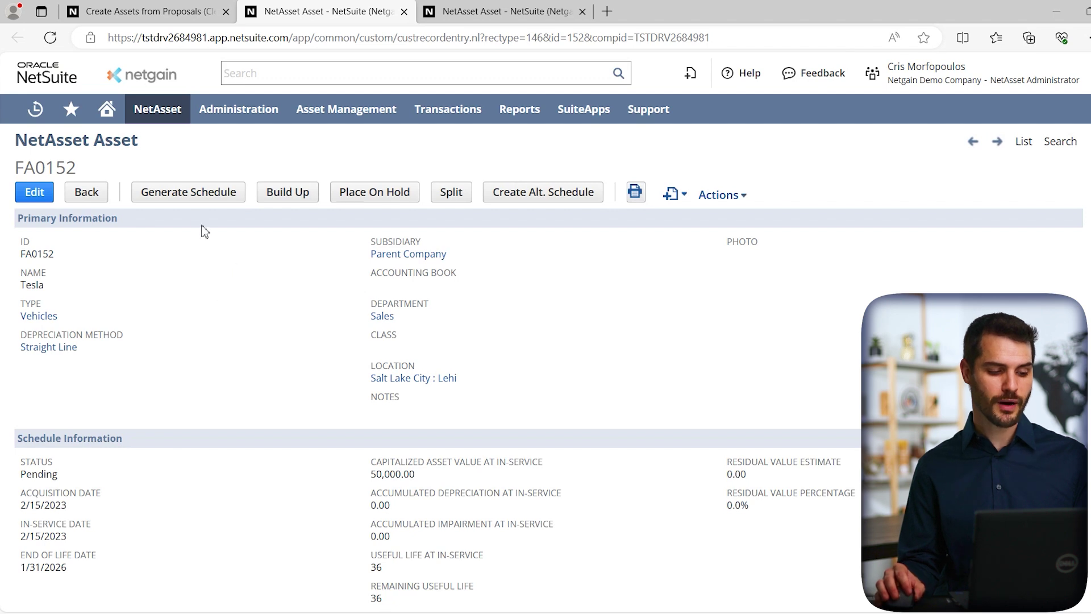
pyautogui.scroll(-3, 292, 324)
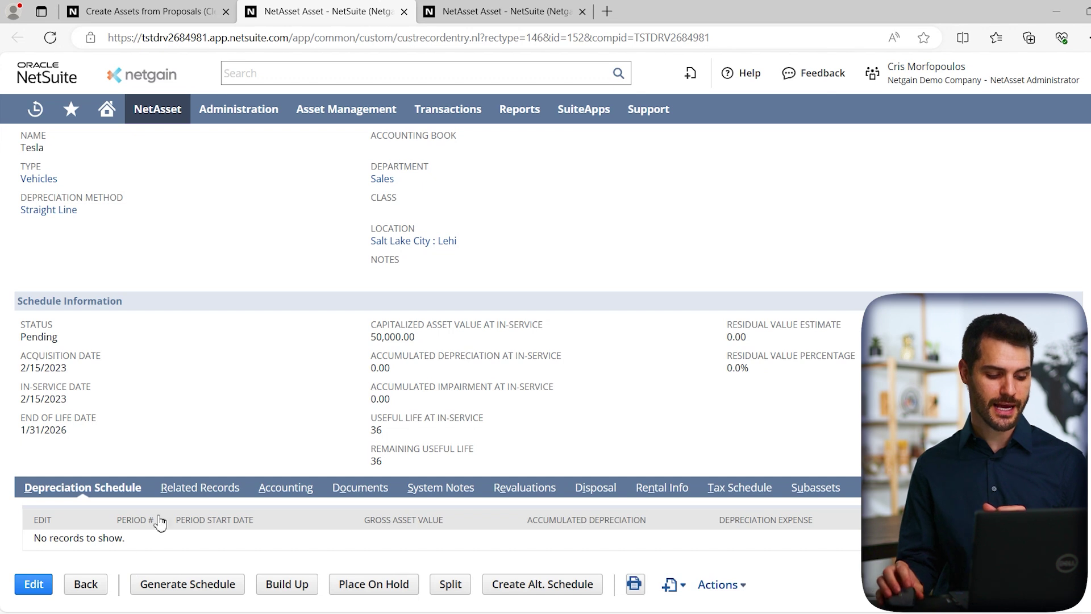
pyautogui.scroll(3, 157, 511)
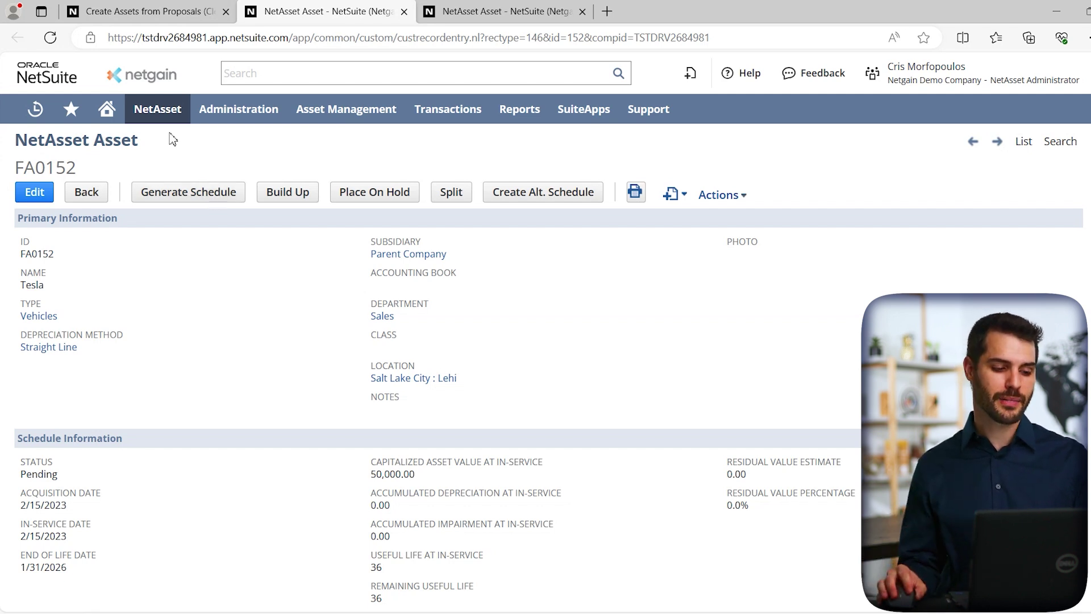
pyautogui.moveTo(161, 121)
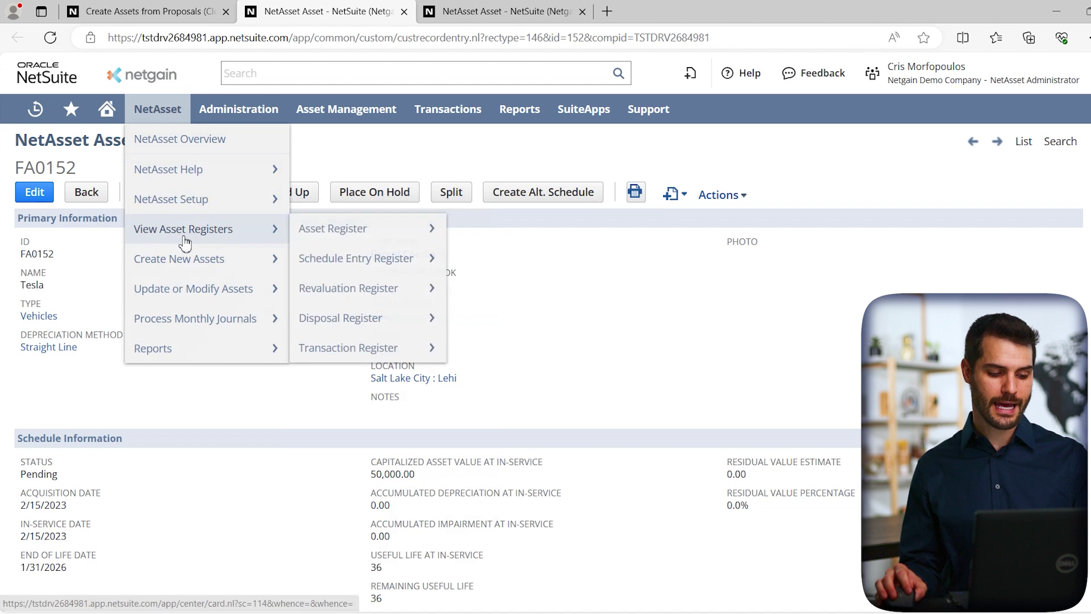
pyautogui.moveTo(185, 290)
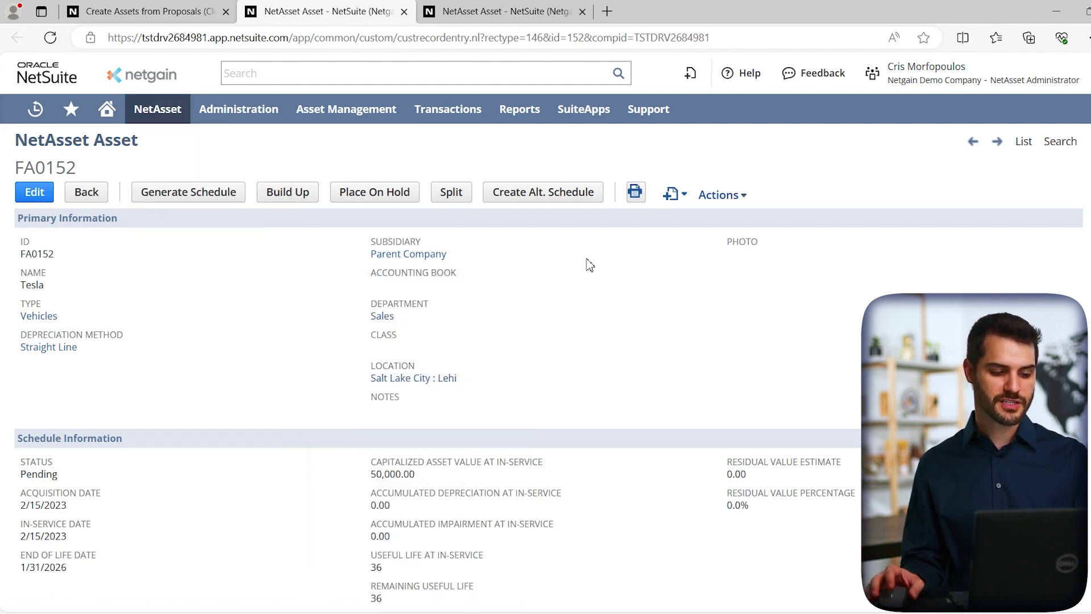
# Generate and review the Tesla asset's depreciation schedule, refreshing the record, and queue the asset for capitalization.
pyautogui.click(216, 197)
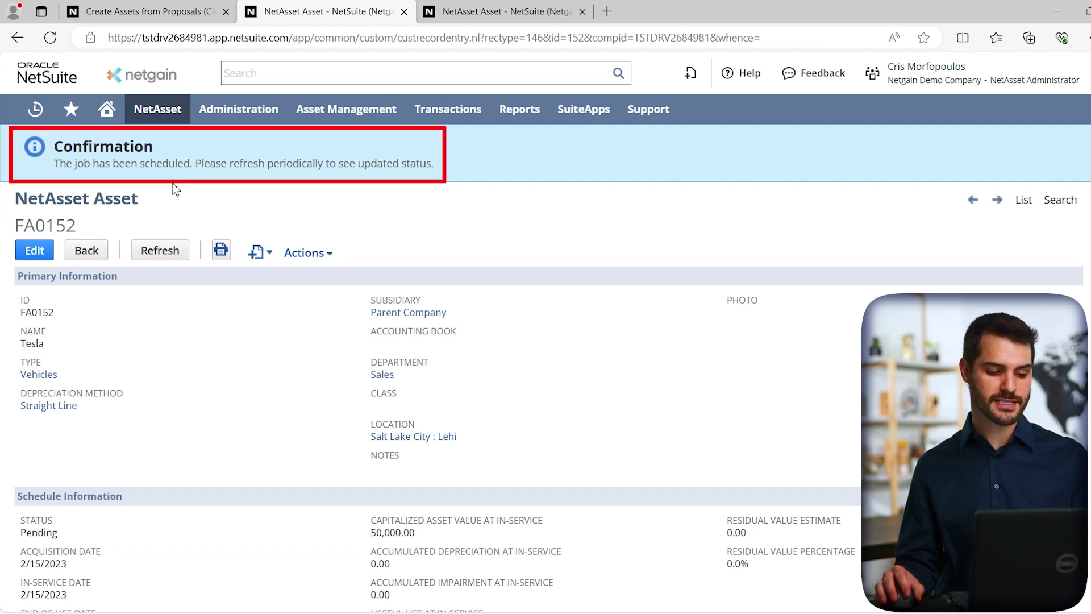
pyautogui.click(171, 255)
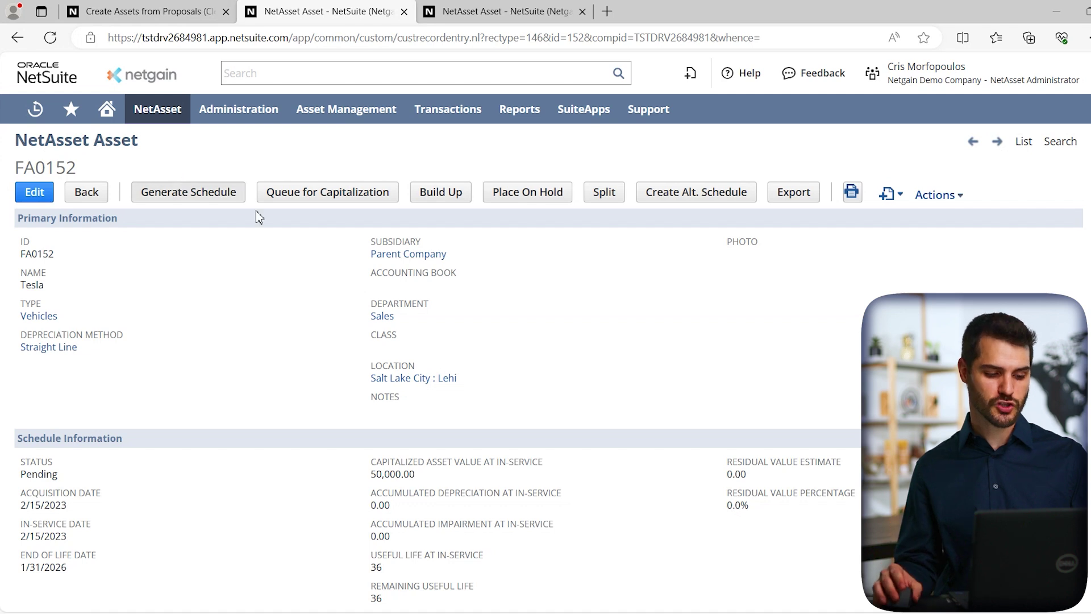
pyautogui.scroll(-8, 321, 264)
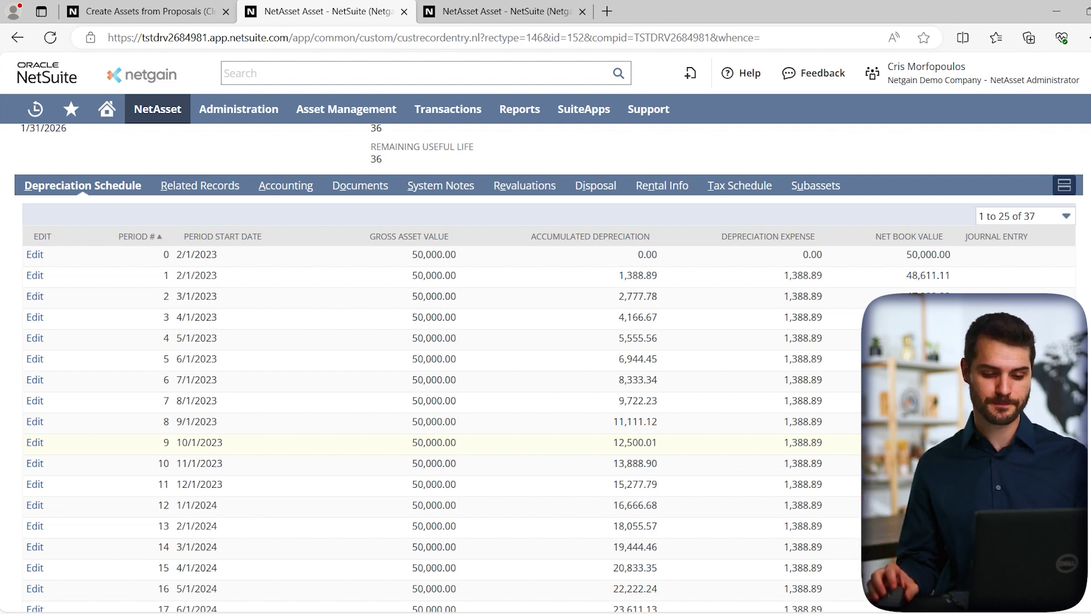
pyautogui.scroll(8, 378, 361)
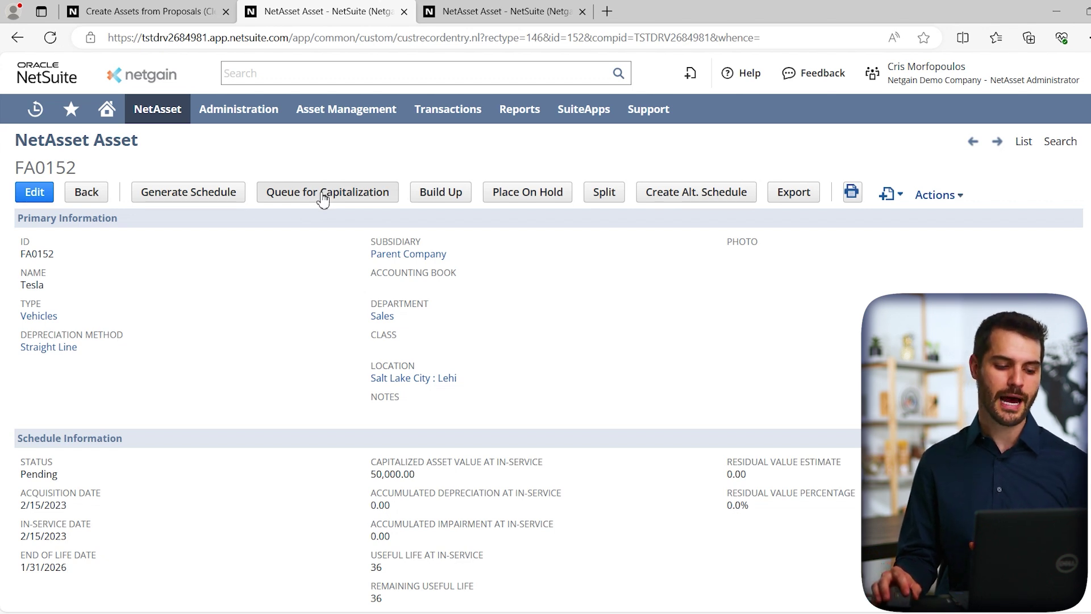
pyautogui.click(323, 199)
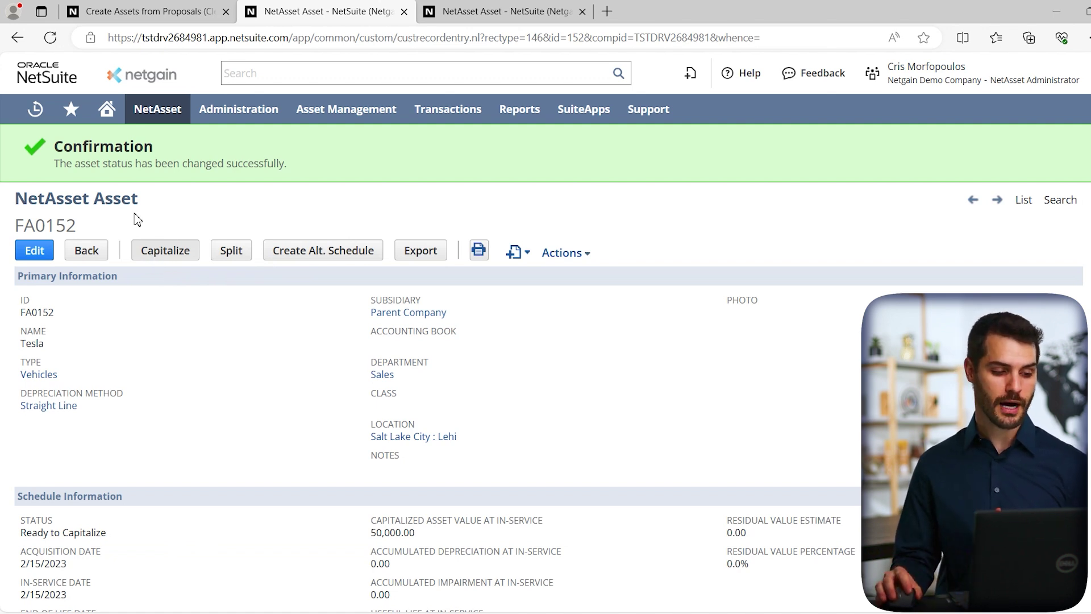
# Open the Run Monthly Asset Journals page.
pyautogui.moveTo(156, 115)
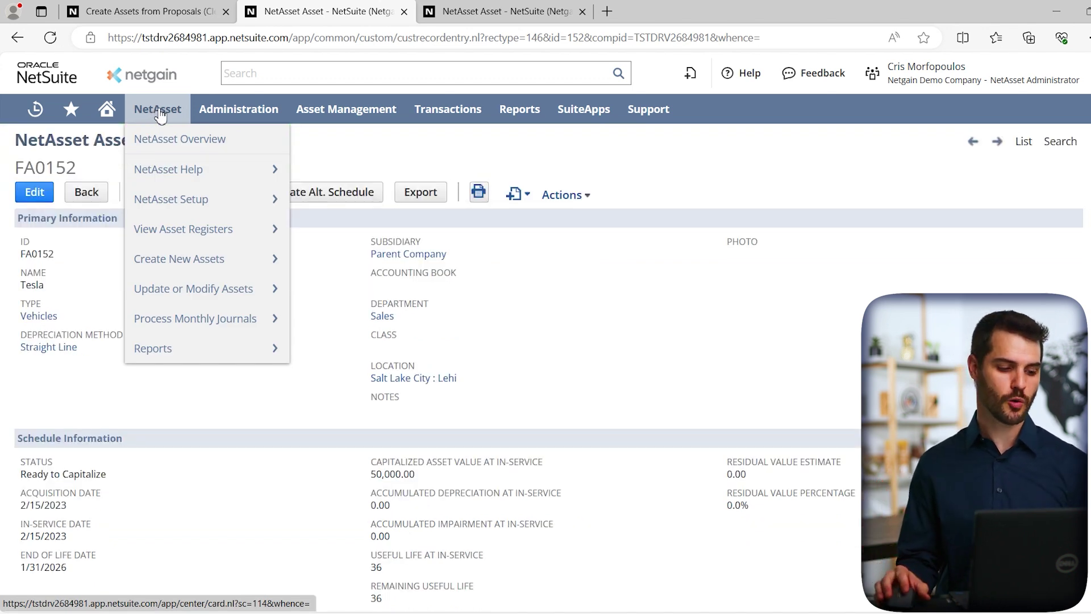
pyautogui.moveTo(210, 321)
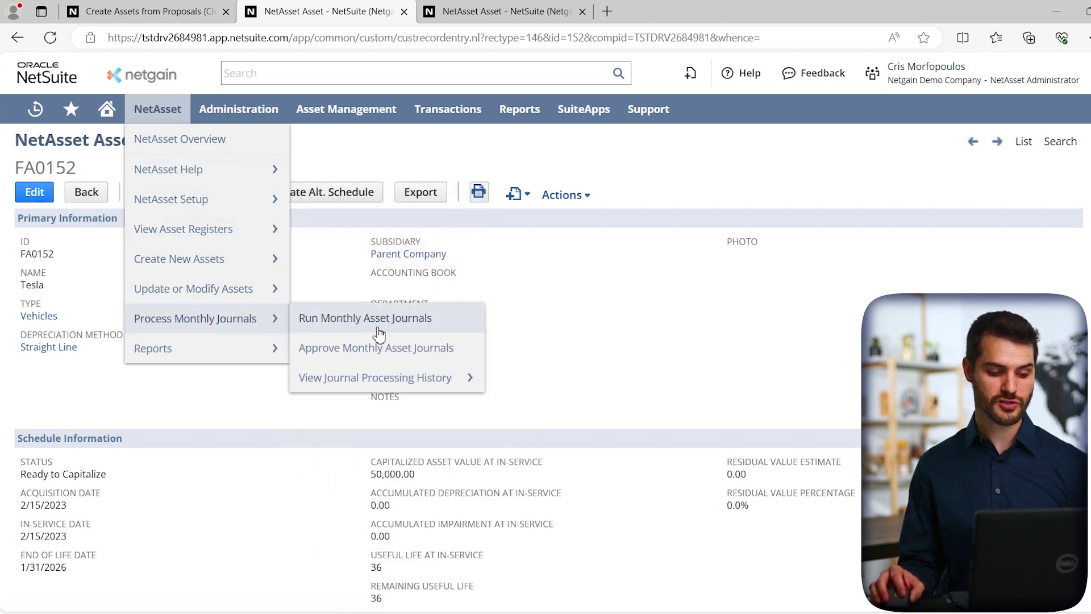
pyautogui.click(422, 324)
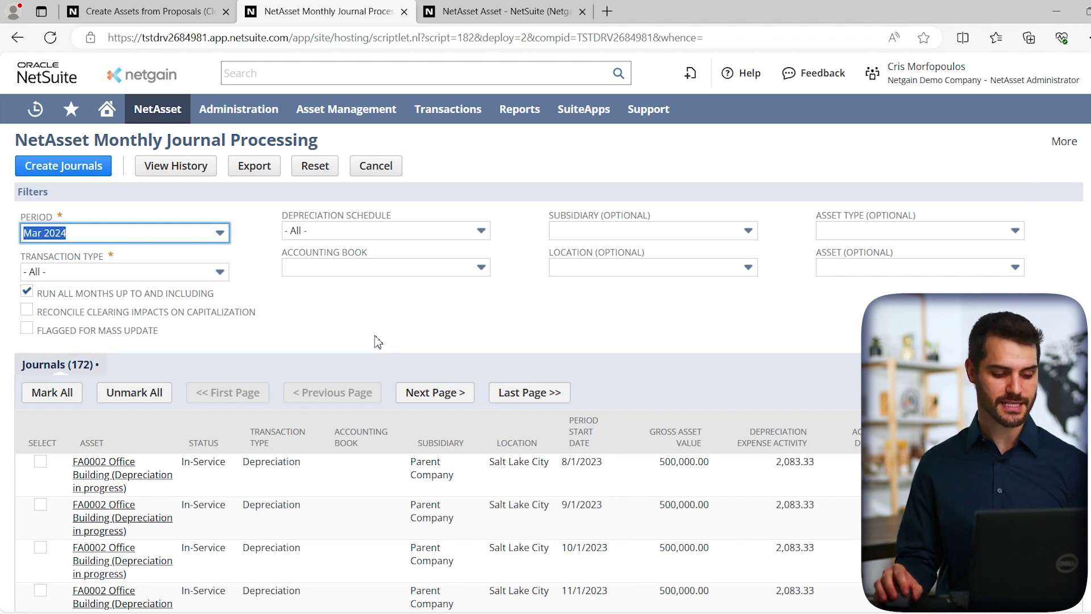
# Create the monthly journals up to Mar 2024 for all depreciation lines of FA0002 Office Building and FA0003 Truck.
pyautogui.scroll(-1, 377, 340)
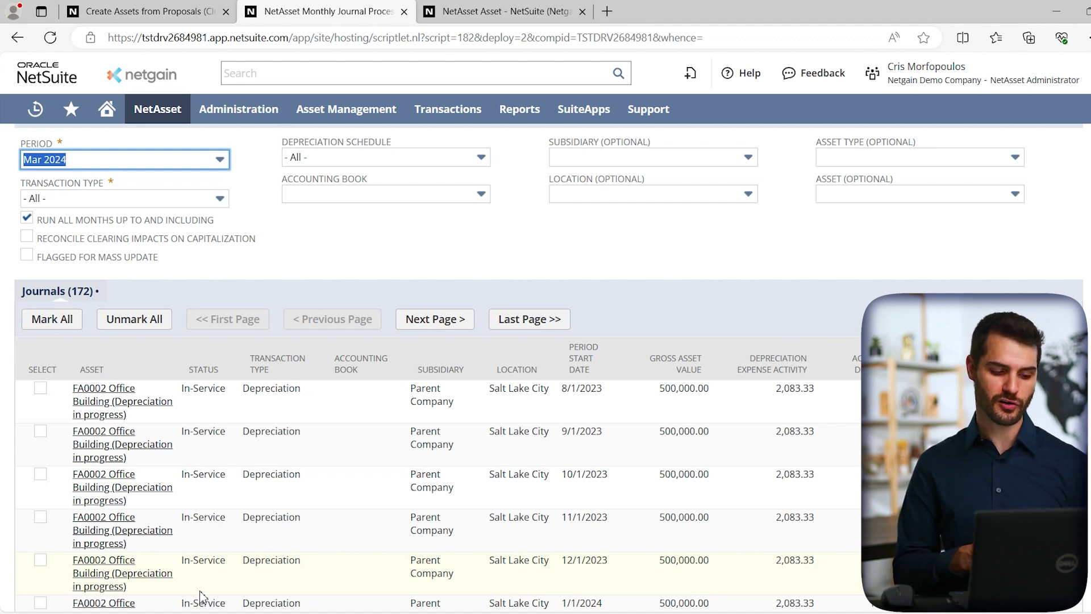
pyautogui.scroll(-3, 109, 441)
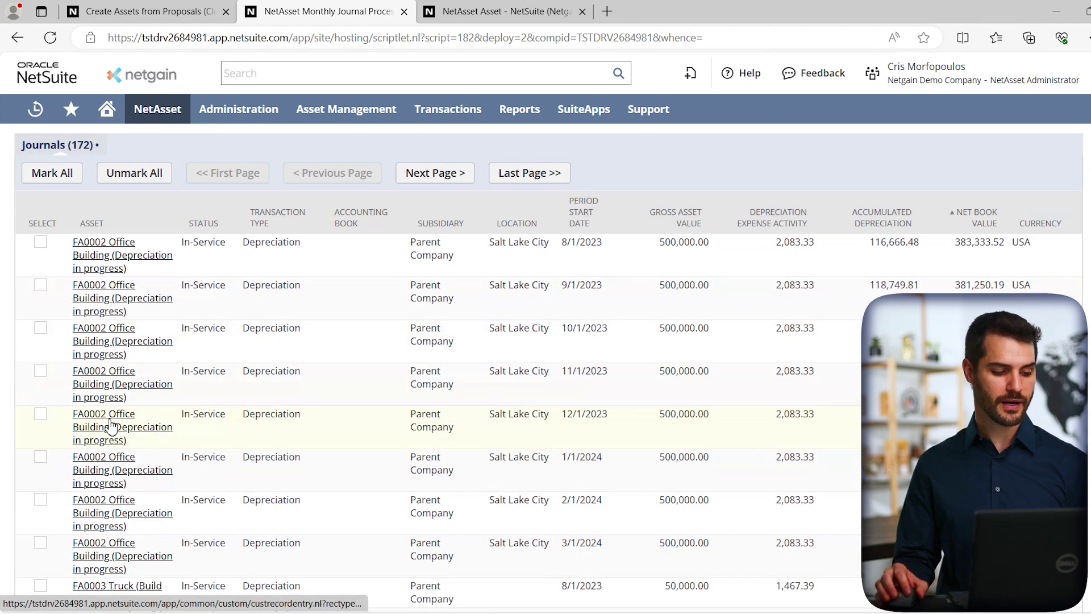
pyautogui.click(43, 244)
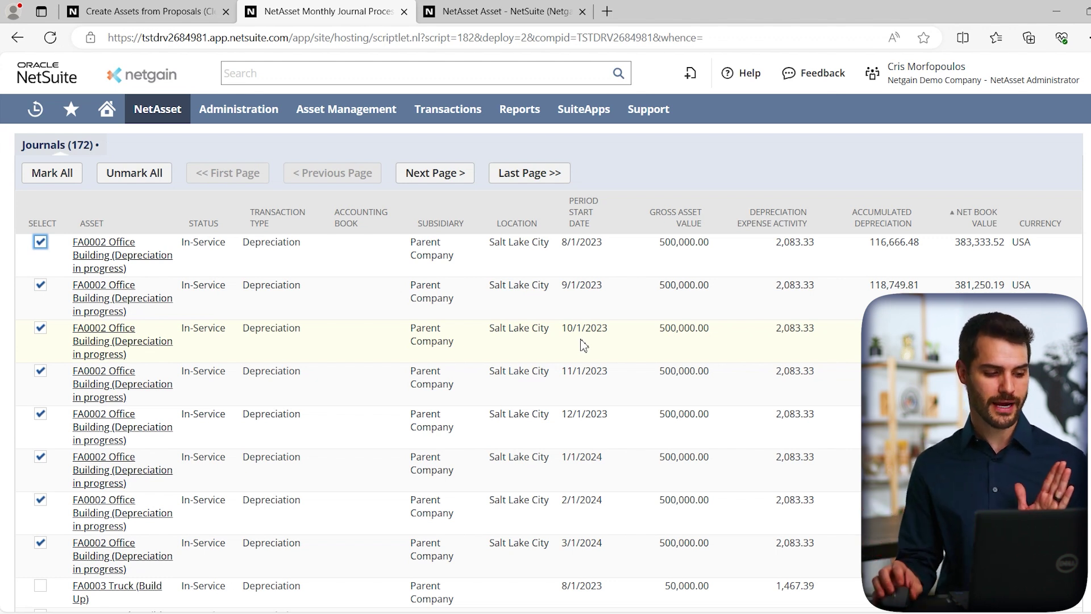
pyautogui.scroll(4, 584, 345)
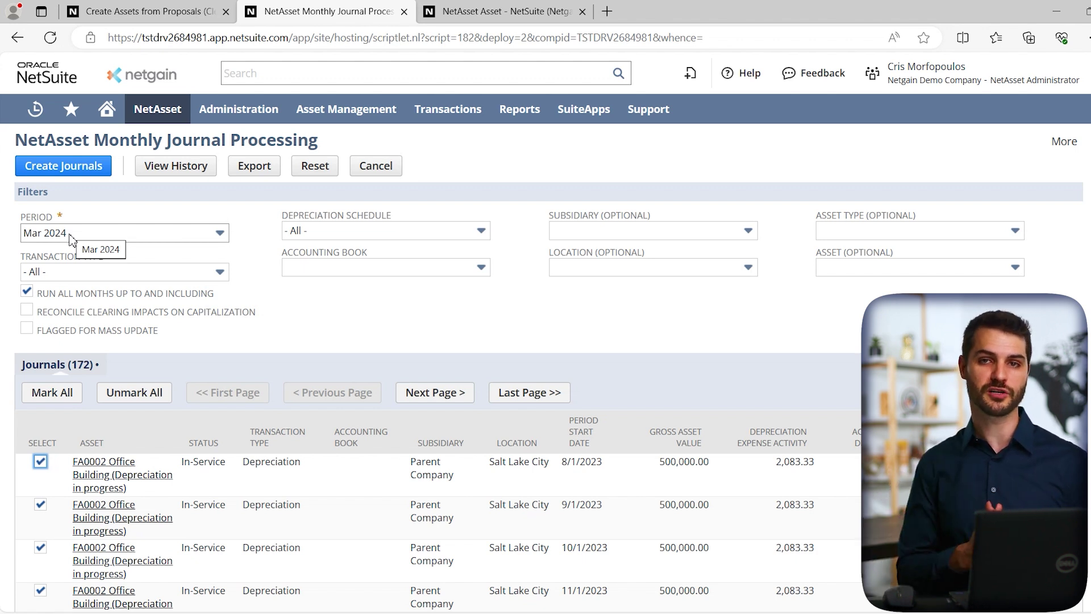
pyautogui.scroll(-4, 69, 239)
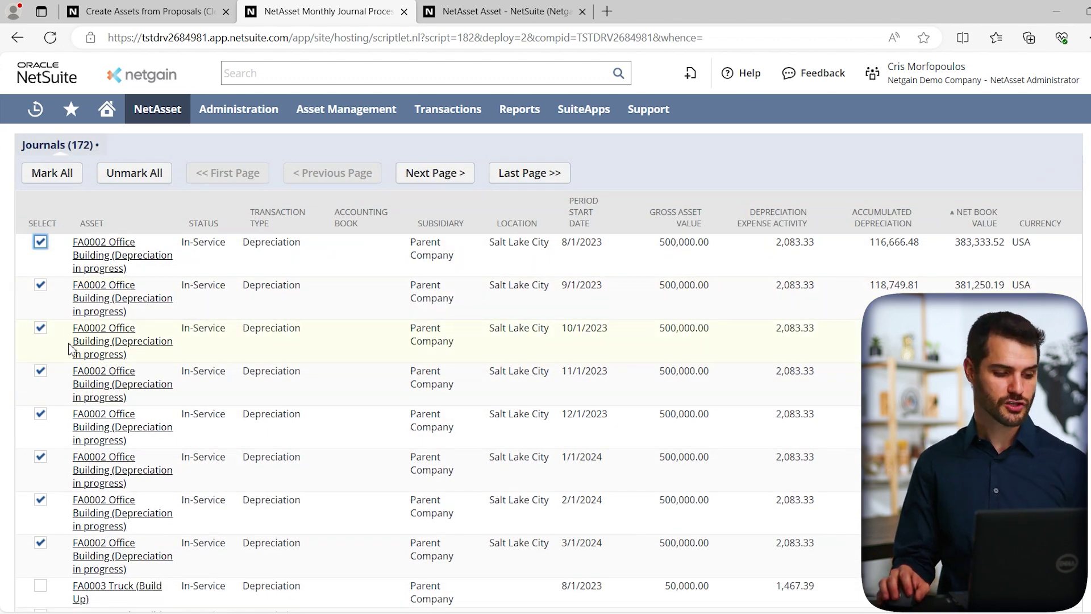
pyautogui.scroll(-4, 69, 347)
pyautogui.click(41, 366)
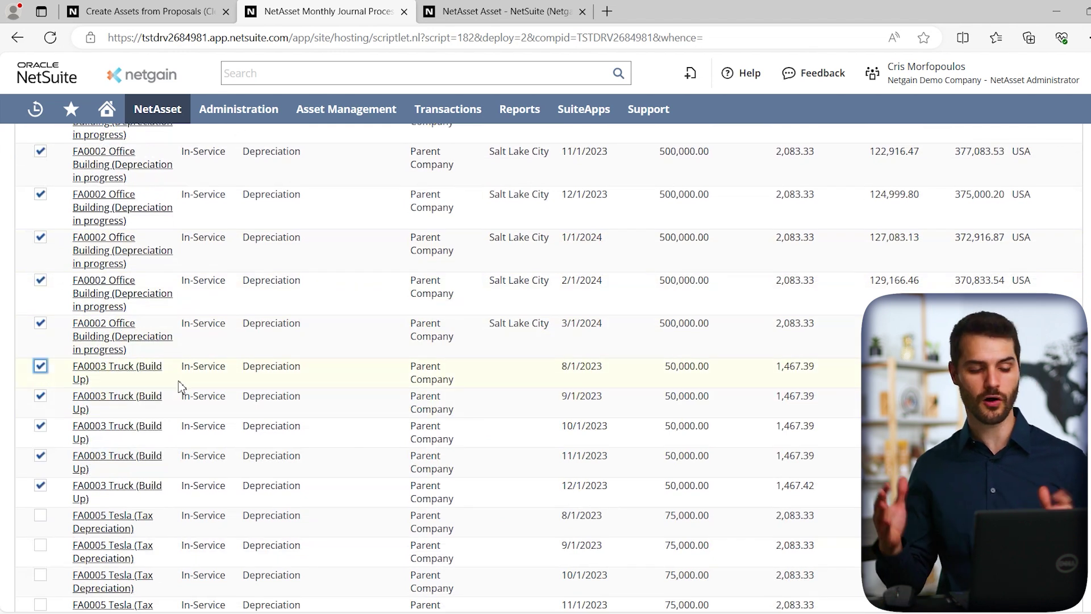
pyautogui.scroll(8, 181, 388)
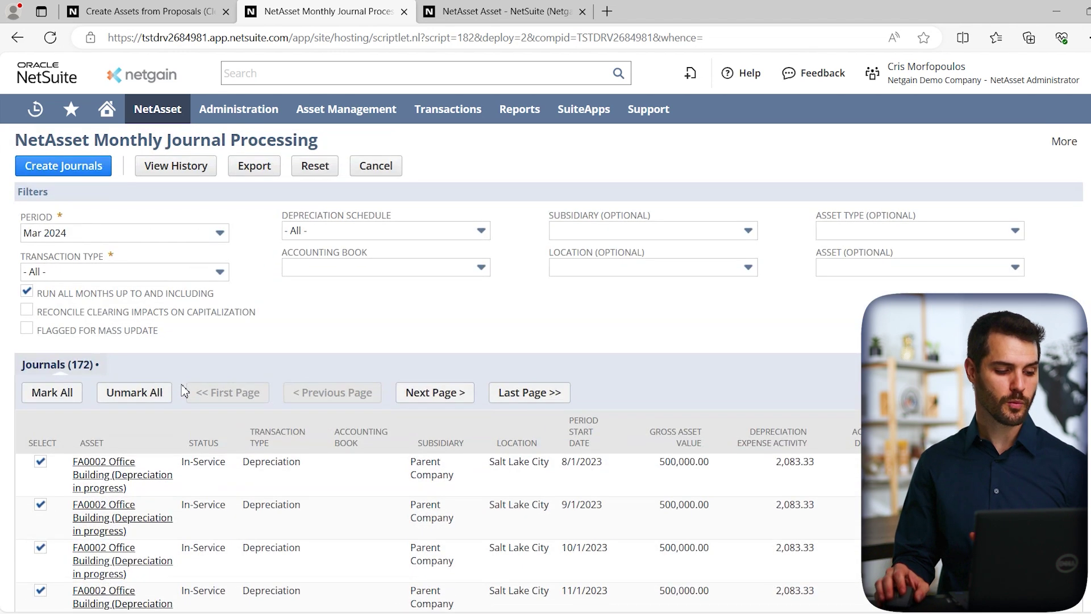
pyautogui.click(71, 173)
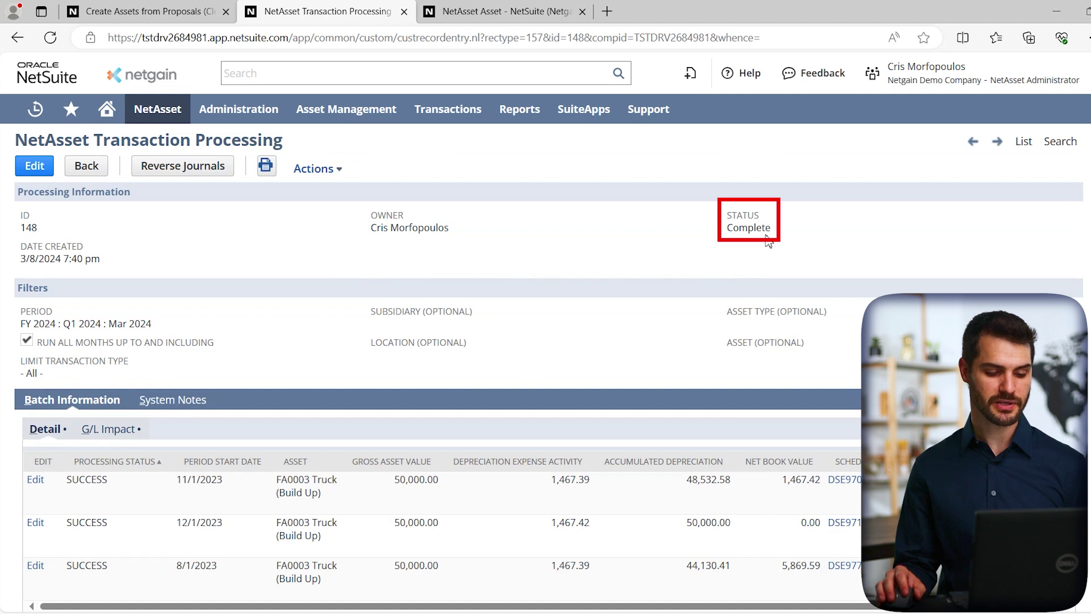
# Review the processed journal batch, checking each detail line's processing status and journal entry and the option to reverse journals.
pyautogui.scroll(-1, 618, 248)
pyautogui.scroll(-3, 450, 316)
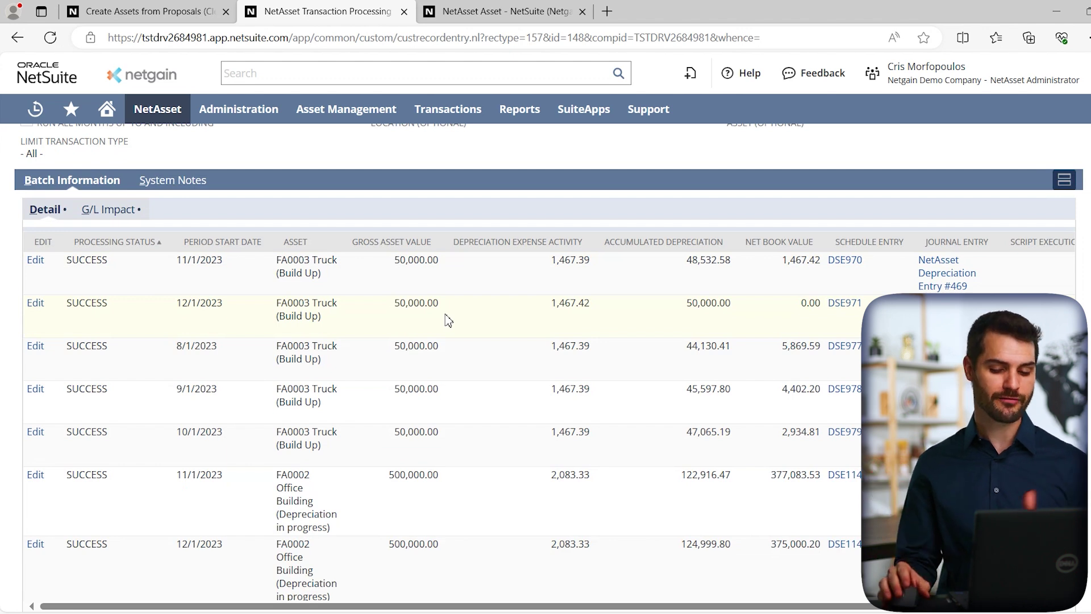
pyautogui.scroll(-1, 938, 500)
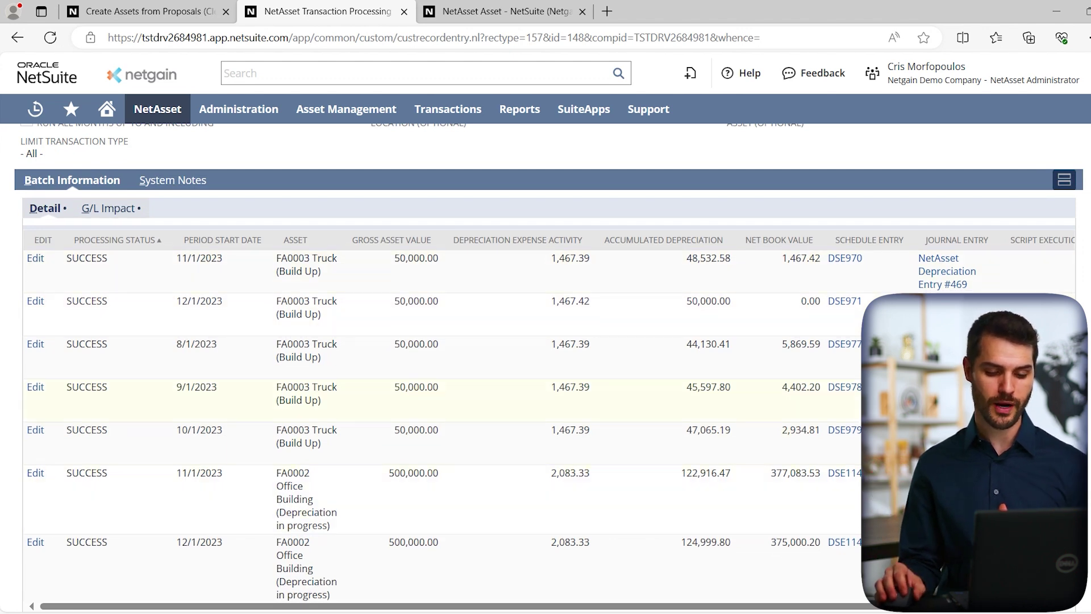
pyautogui.scroll(-1, 757, 195)
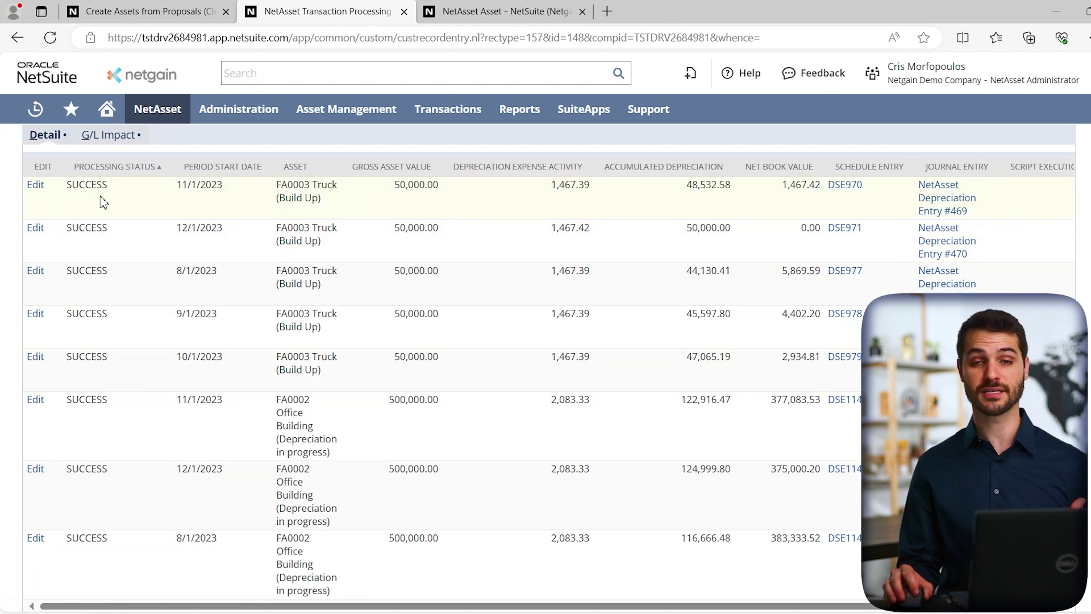
pyautogui.scroll(-6, 91, 313)
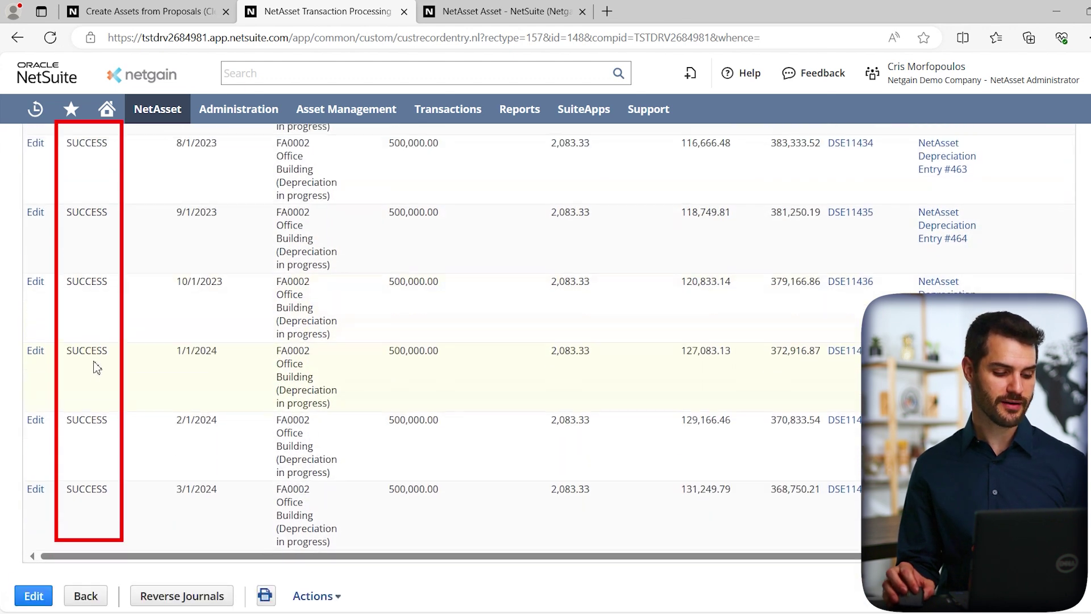
pyautogui.scroll(-1, 96, 360)
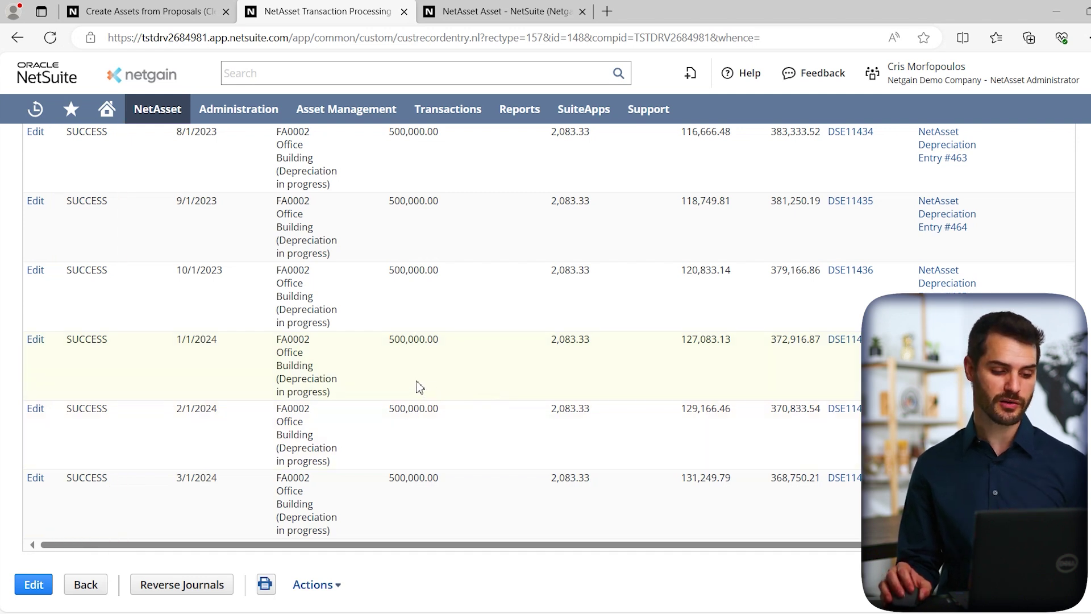
pyautogui.scroll(10, 421, 389)
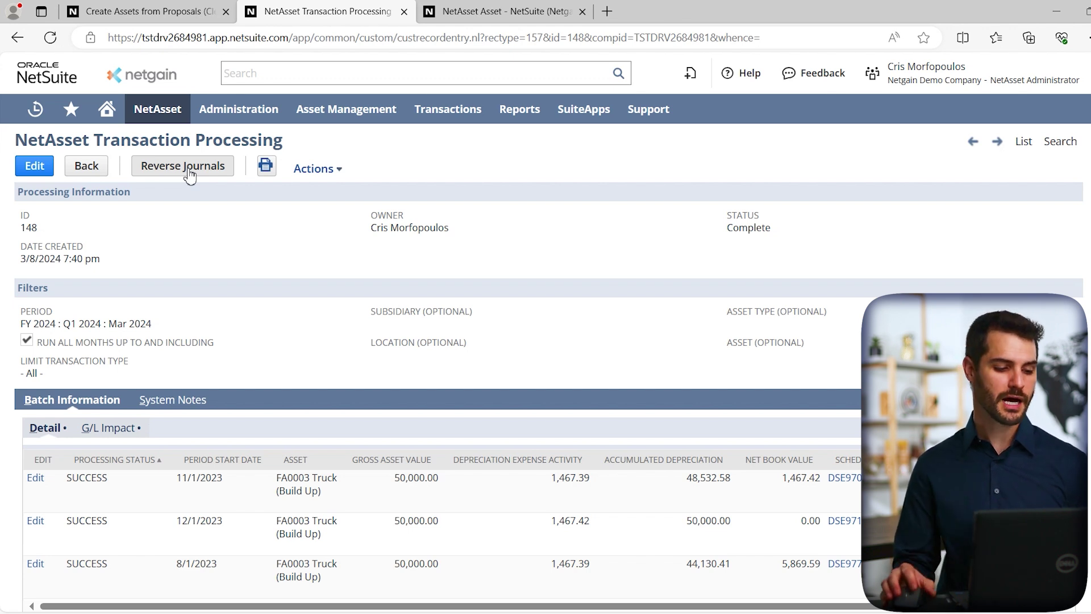
# Open Approve Monthly Asset Journals to view the unapproved asset transactions.
pyautogui.moveTo(162, 114)
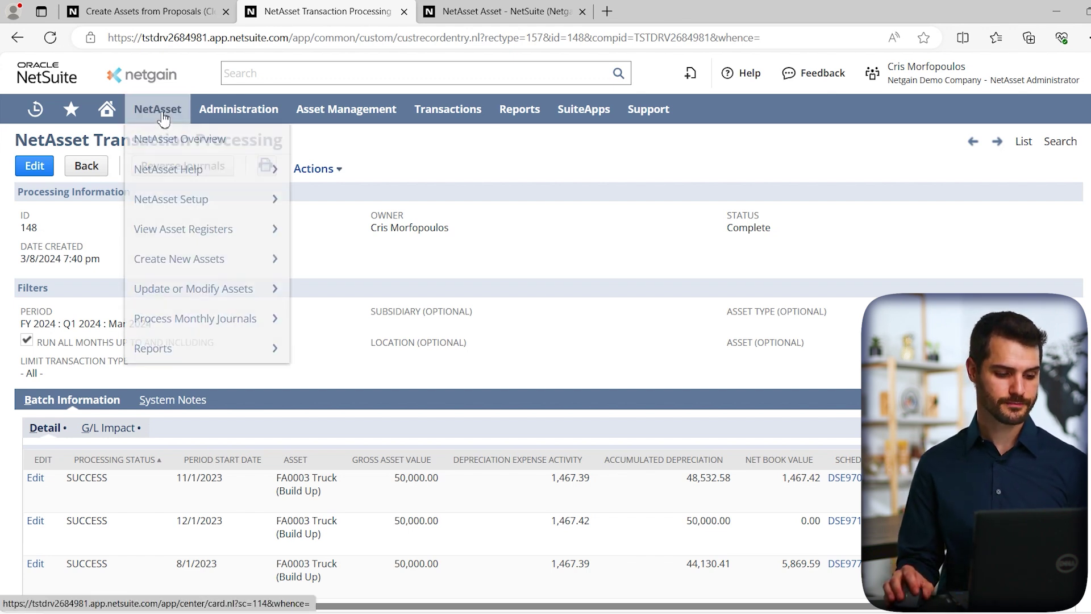
pyautogui.moveTo(183, 327)
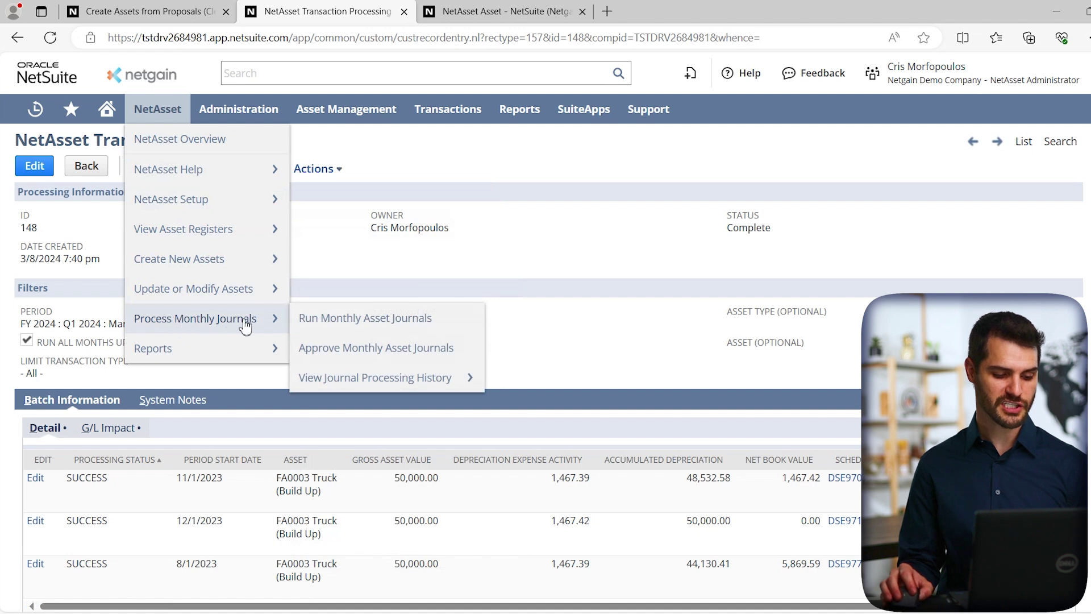
pyautogui.click(459, 360)
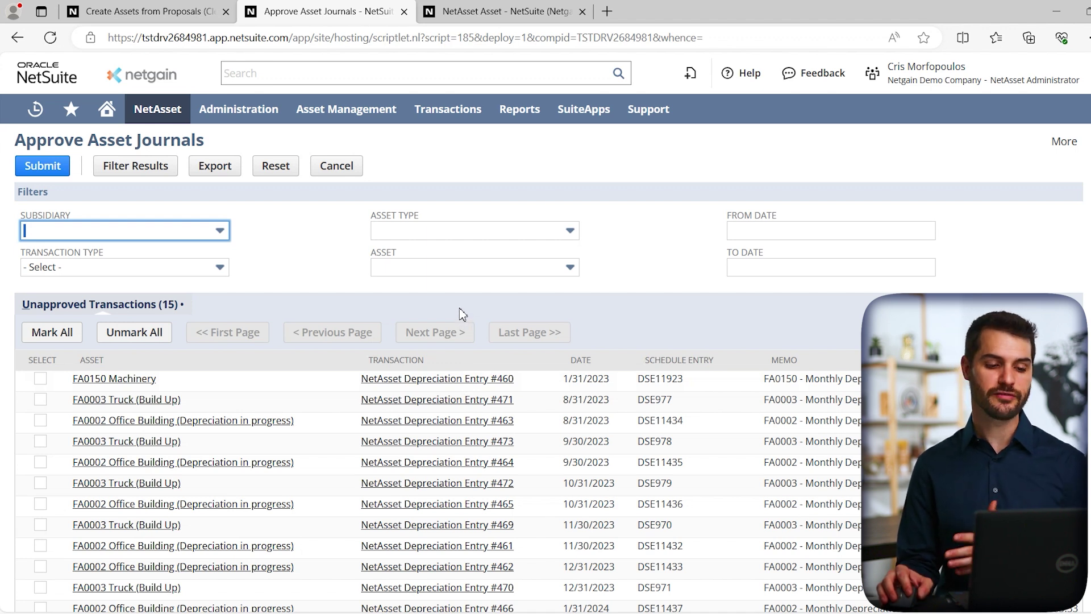
# Switch to the FA0002 Office Building asset record.
pyautogui.click(476, 12)
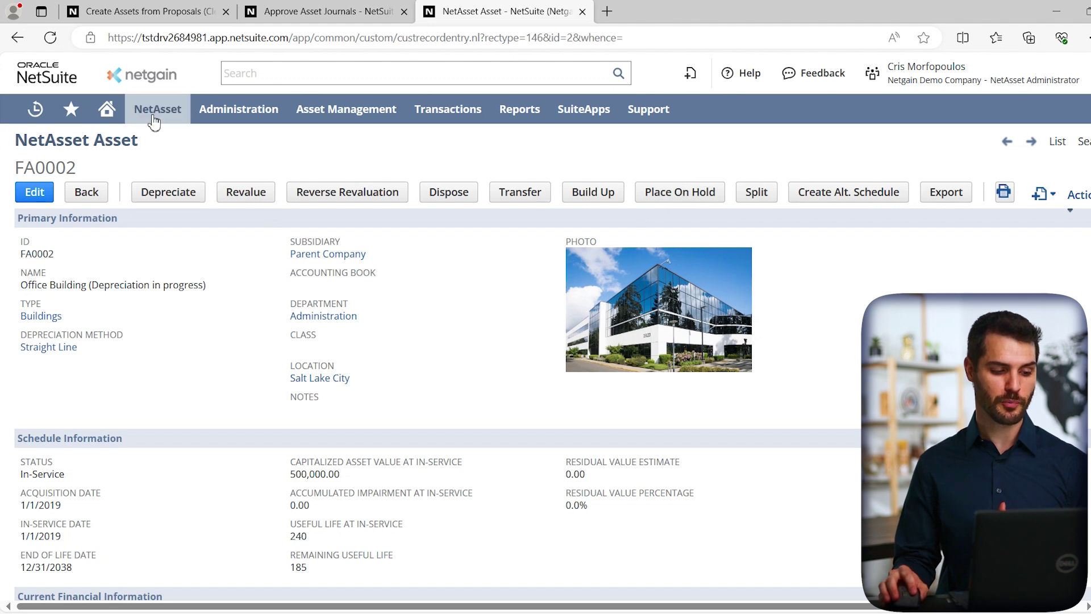
# Open the list of all NetAsset reports and review the available reports, including their categories and descriptions, down to the asset roll forward and register reports.
pyautogui.moveTo(154, 121)
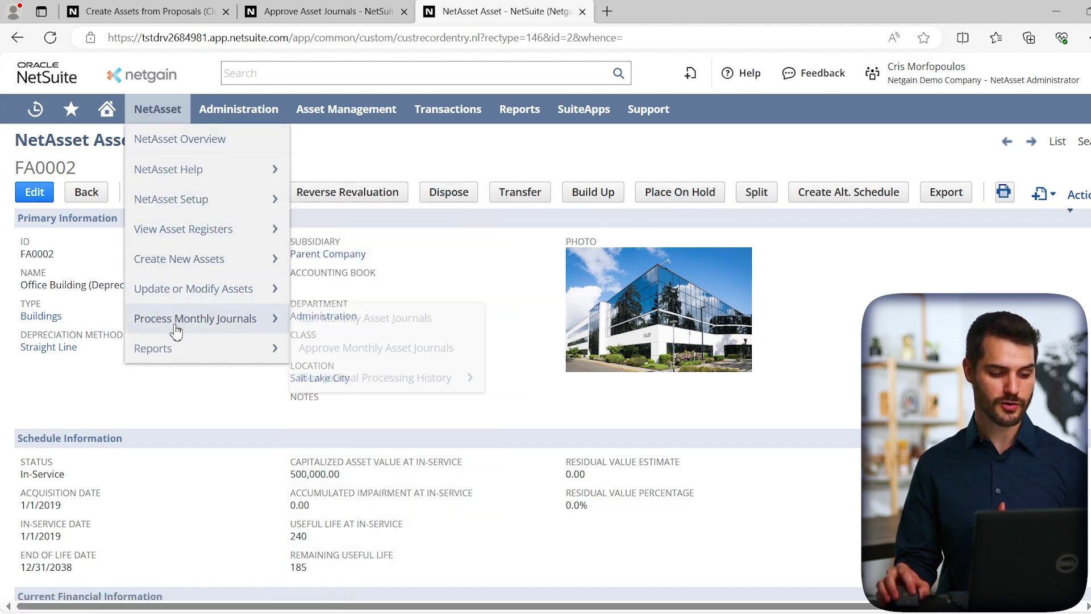
pyautogui.moveTo(176, 349)
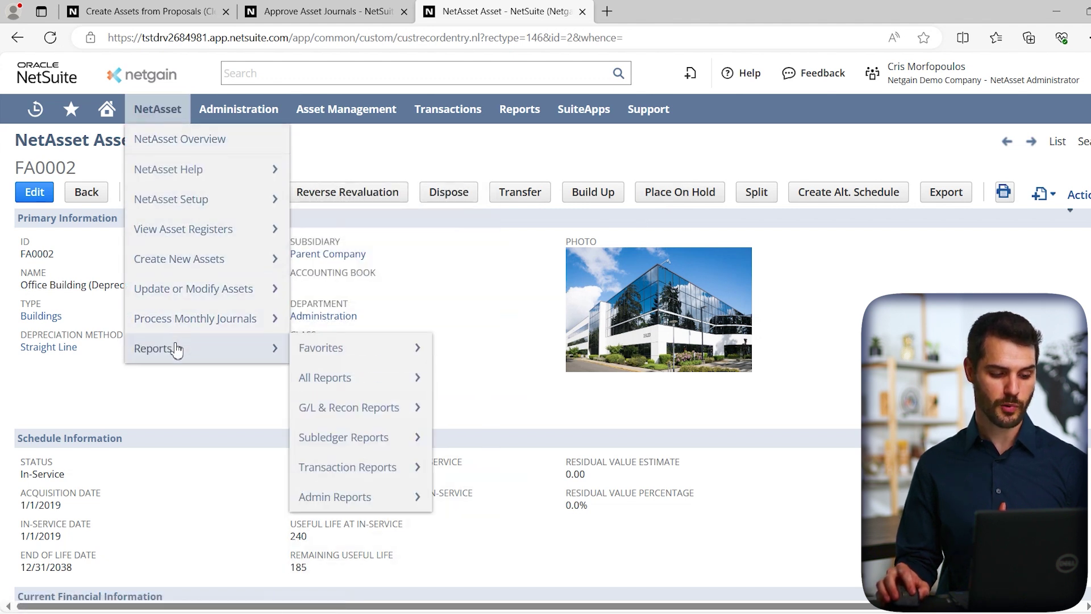
pyautogui.click(351, 390)
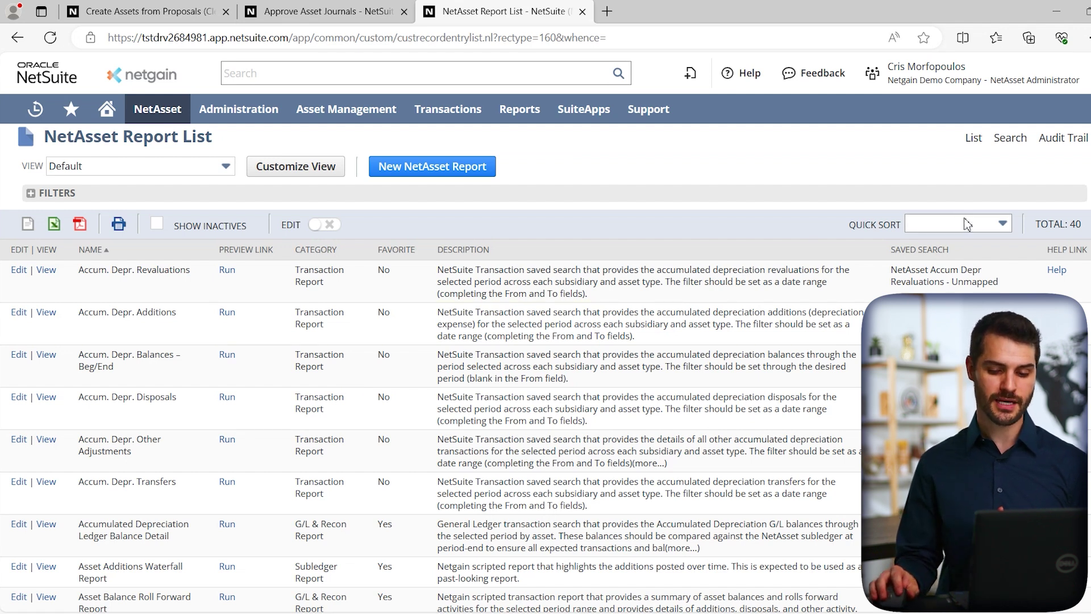
pyautogui.moveTo(1043, 223); pyautogui.dragTo(1050, 223)
pyautogui.click(1089, 228)
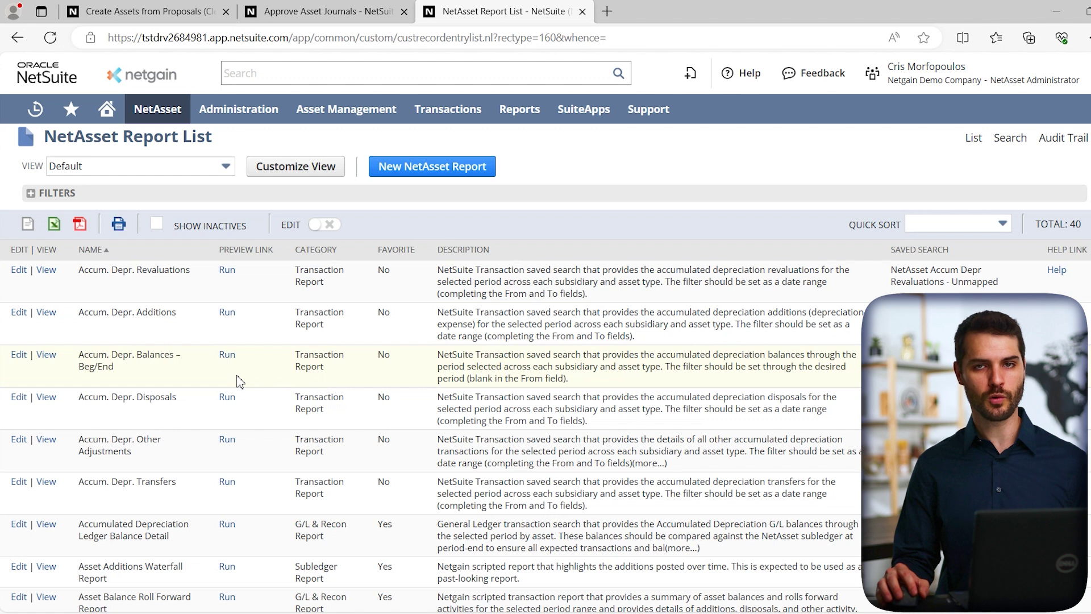
pyautogui.scroll(-2, 199, 369)
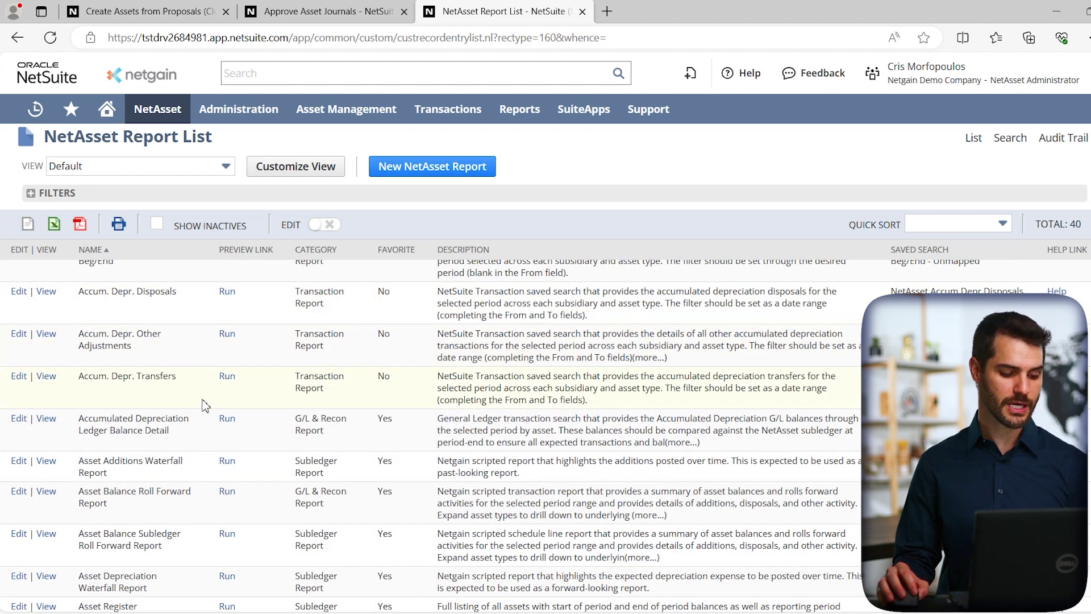
pyautogui.scroll(-1, 200, 429)
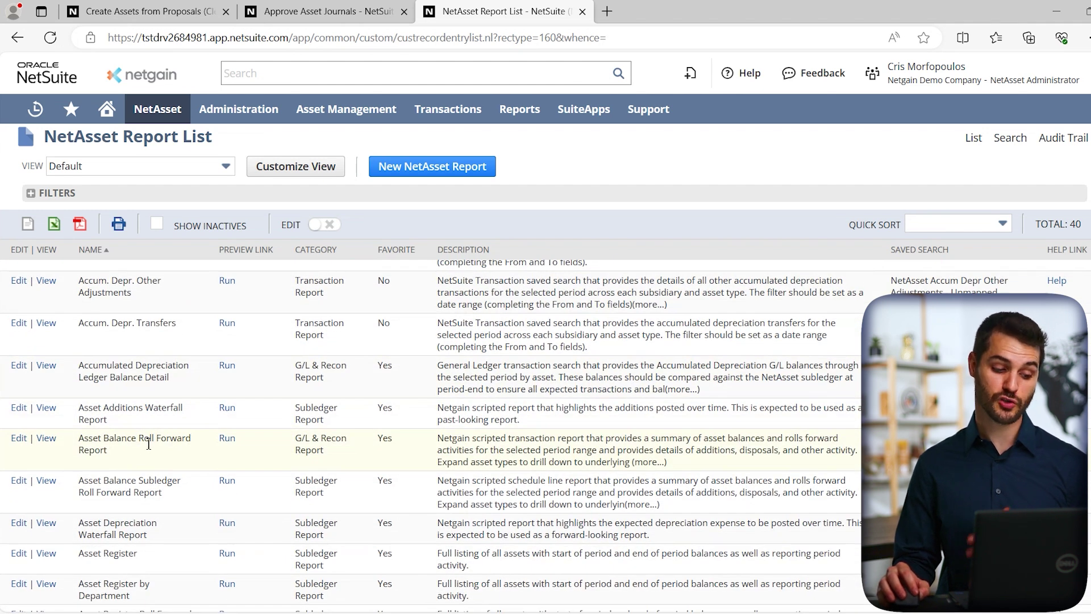
pyautogui.scroll(-1, 153, 443)
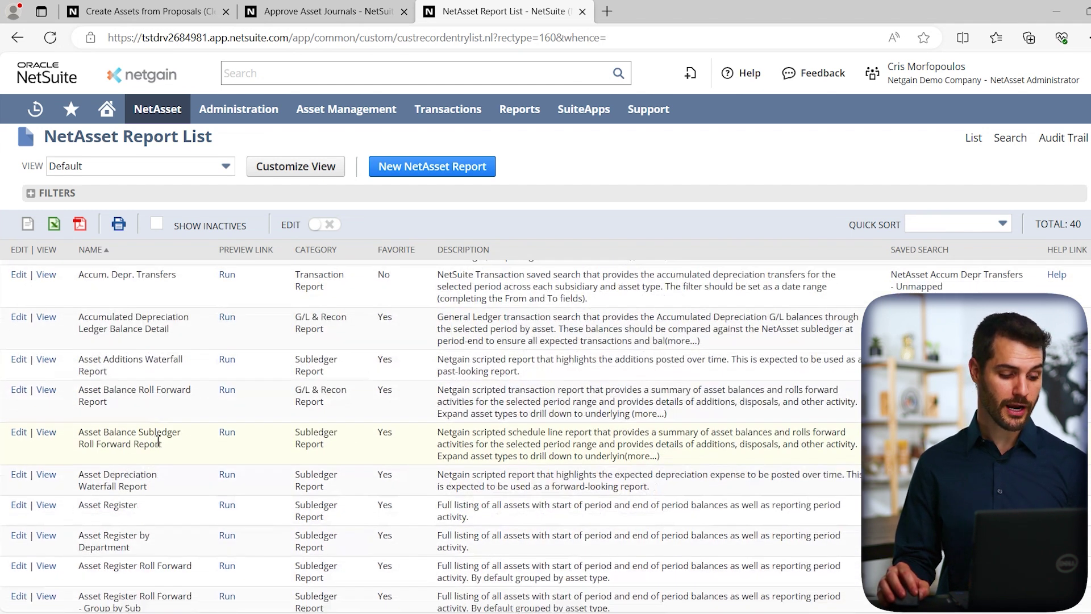